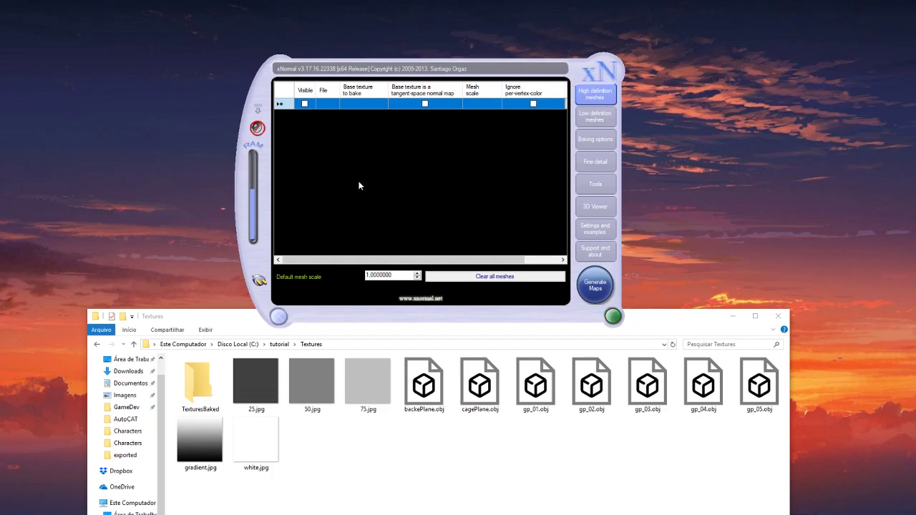
# Load gp_01.obj through gp_05.obj from the Textures folder as the high definition meshes
pyautogui.click(604, 118)
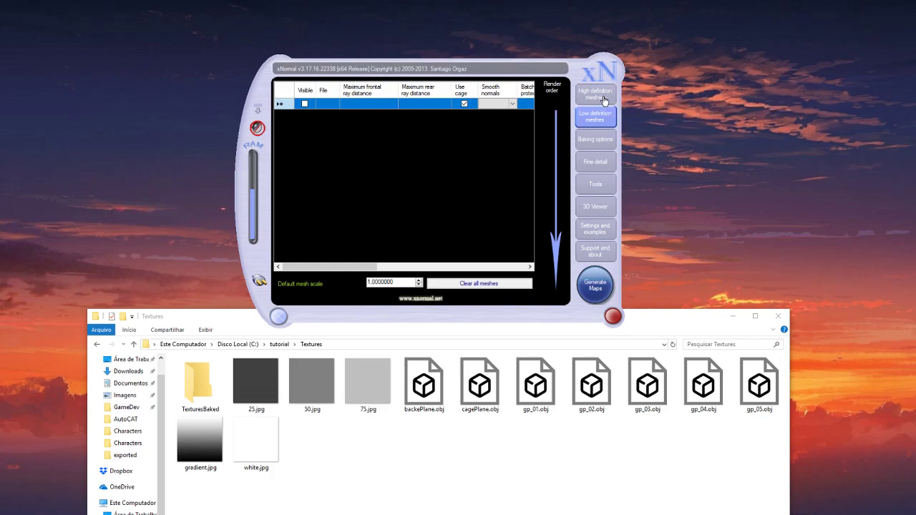
pyautogui.click(604, 100)
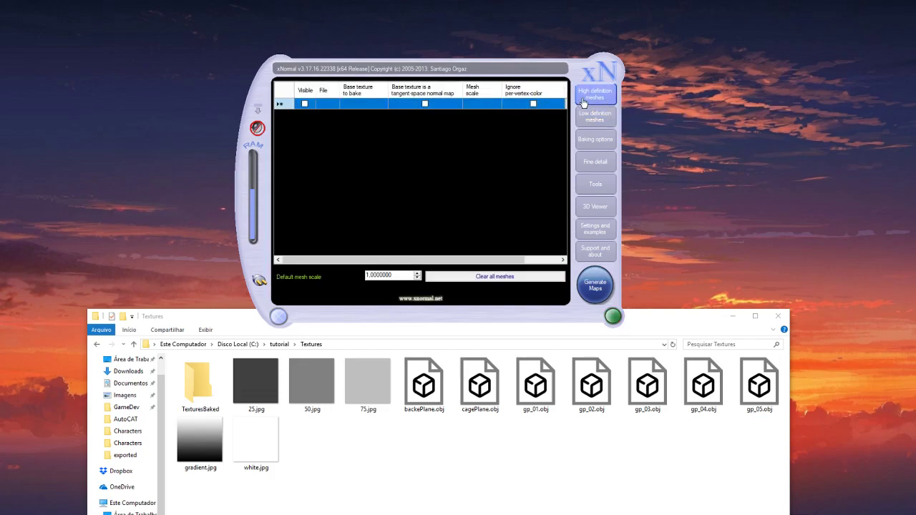
pyautogui.click(540, 386)
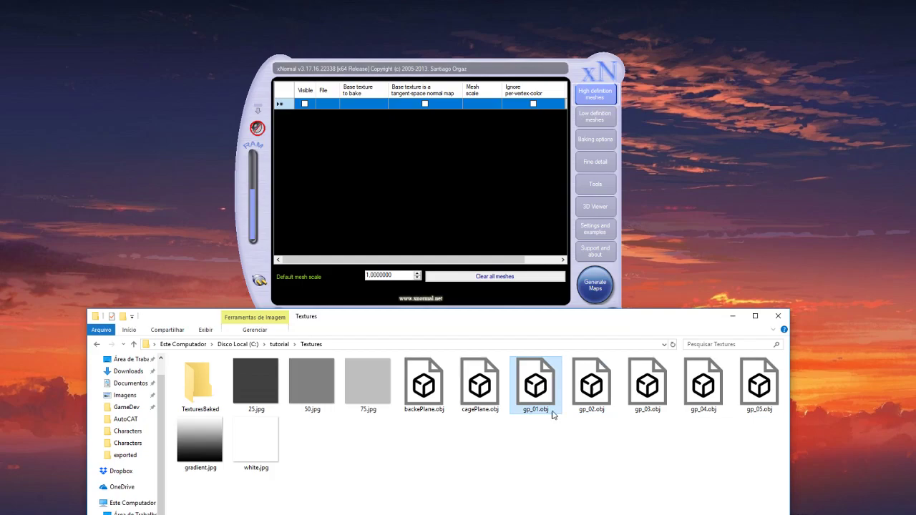
pyautogui.keyDown('shift'); pyautogui.click(760, 393); pyautogui.keyUp('shift')
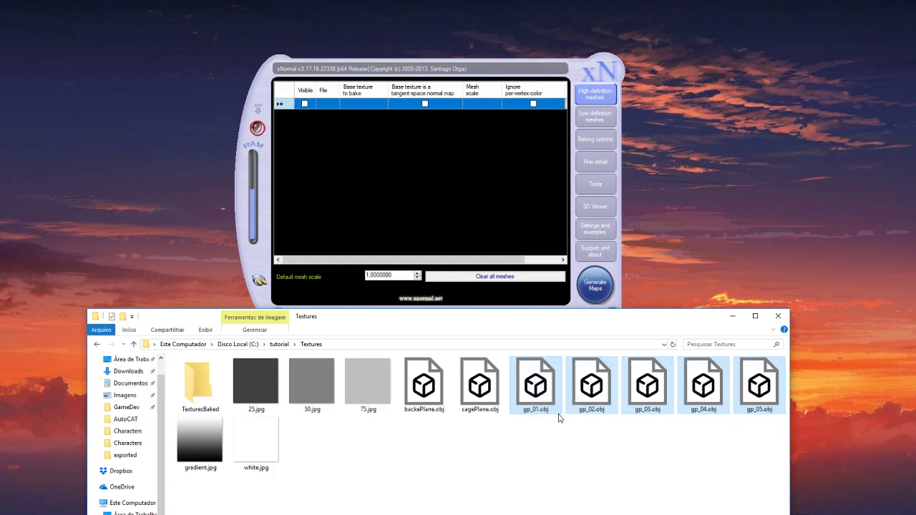
pyautogui.moveTo(541, 442); pyautogui.dragTo(793, 381)
pyautogui.moveTo(544, 390); pyautogui.dragTo(425, 186)
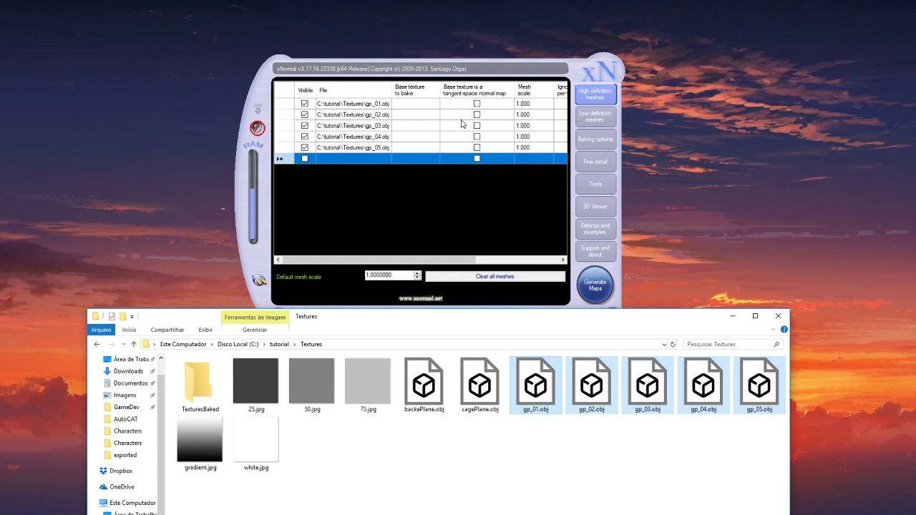
# Assign white.jpg from C:\tutorial\Textures as the base texture to bake for all five high definition meshes
pyautogui.click(422, 261)
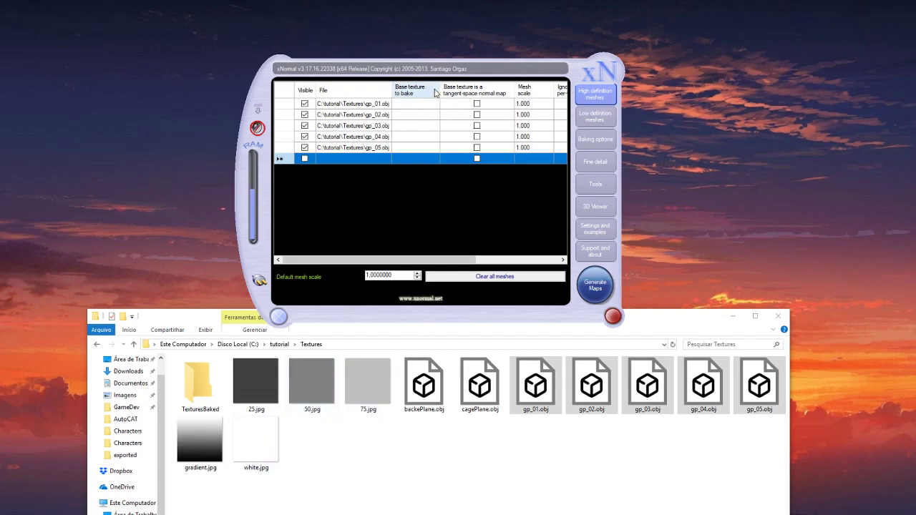
pyautogui.click(405, 103)
pyautogui.keyDown('shift'); pyautogui.click(412, 148); pyautogui.keyUp('shift')
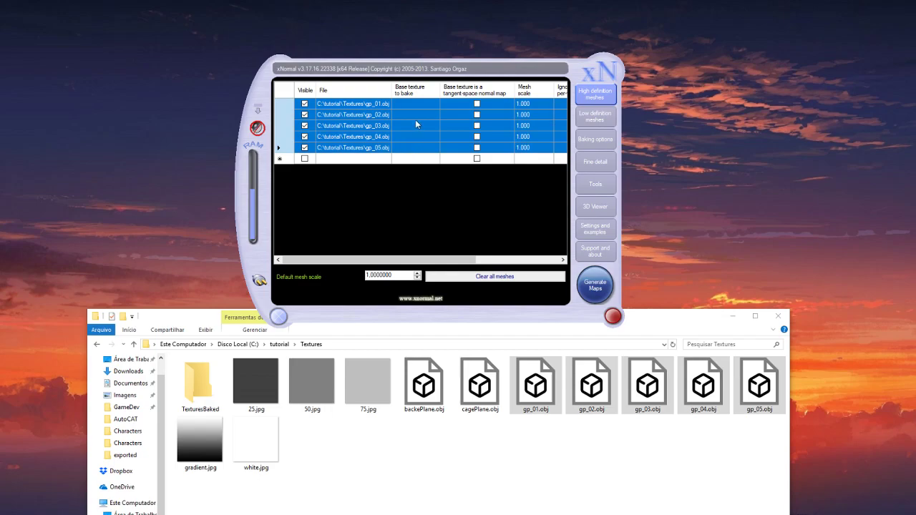
pyautogui.rightClick(406, 124)
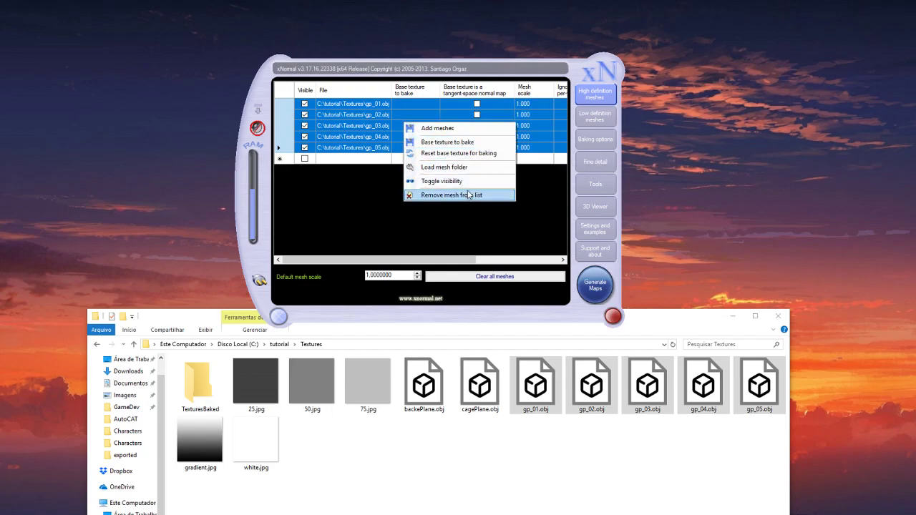
pyautogui.click(488, 147)
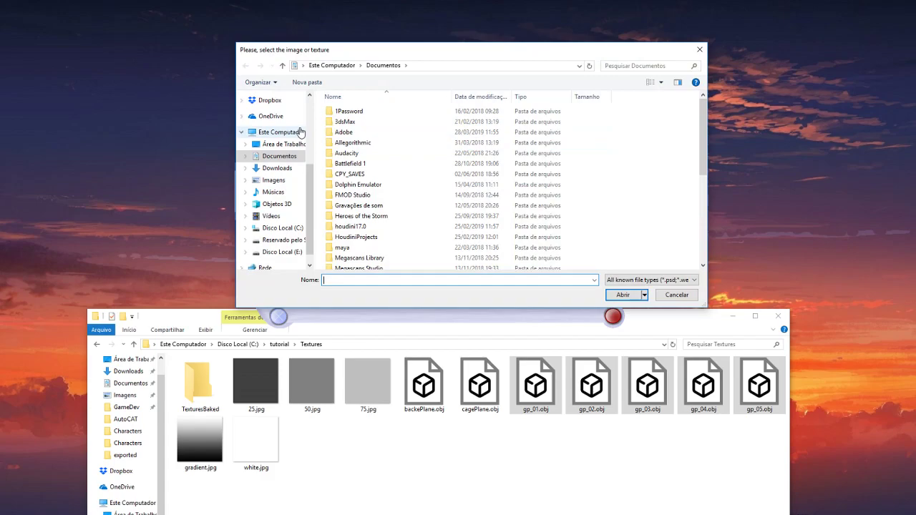
pyautogui.click(288, 227)
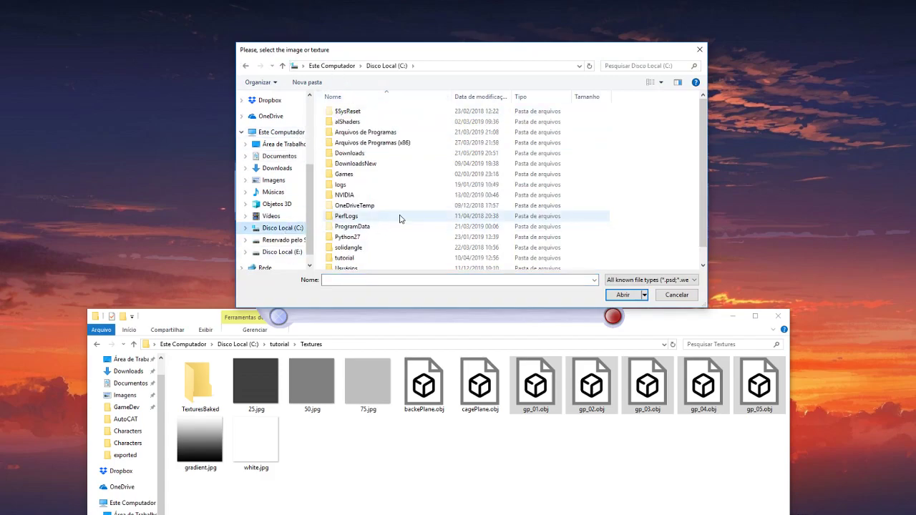
pyautogui.scroll(-1, 393, 222)
pyautogui.doubleClick(359, 246)
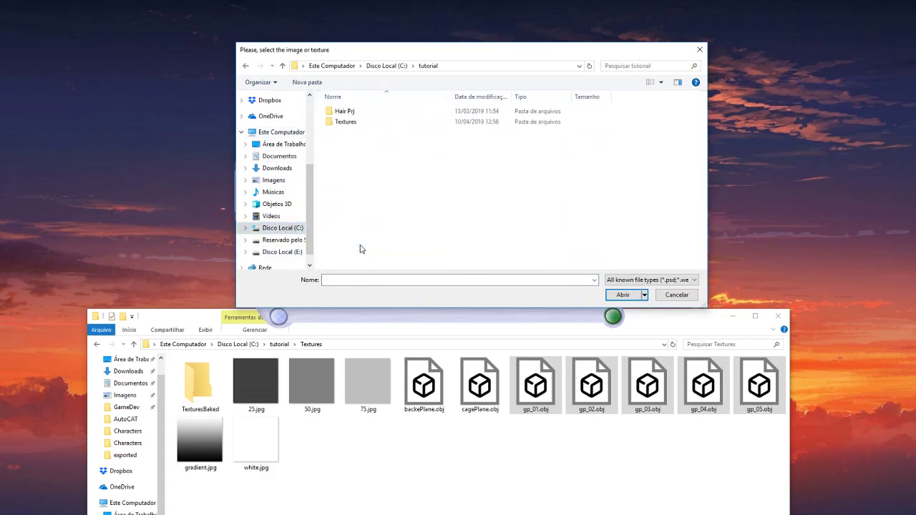
pyautogui.doubleClick(358, 122)
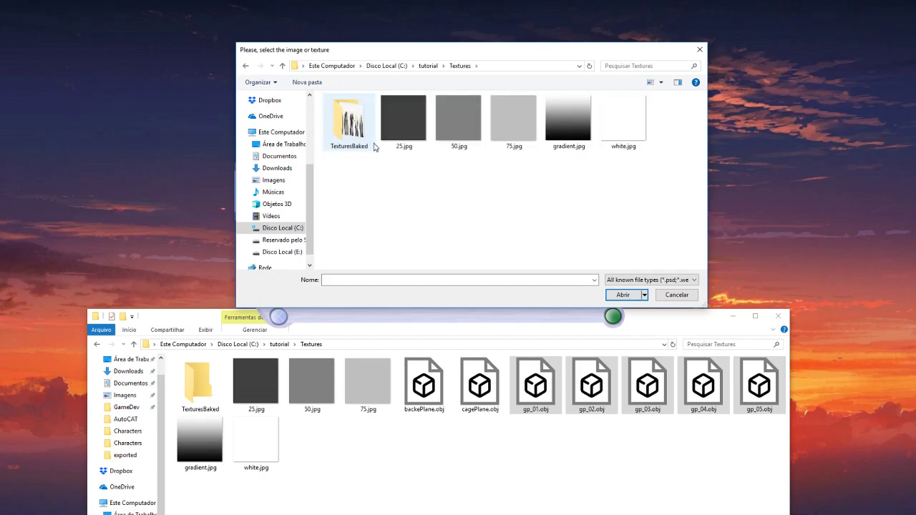
pyautogui.click(628, 134)
pyautogui.click(625, 295)
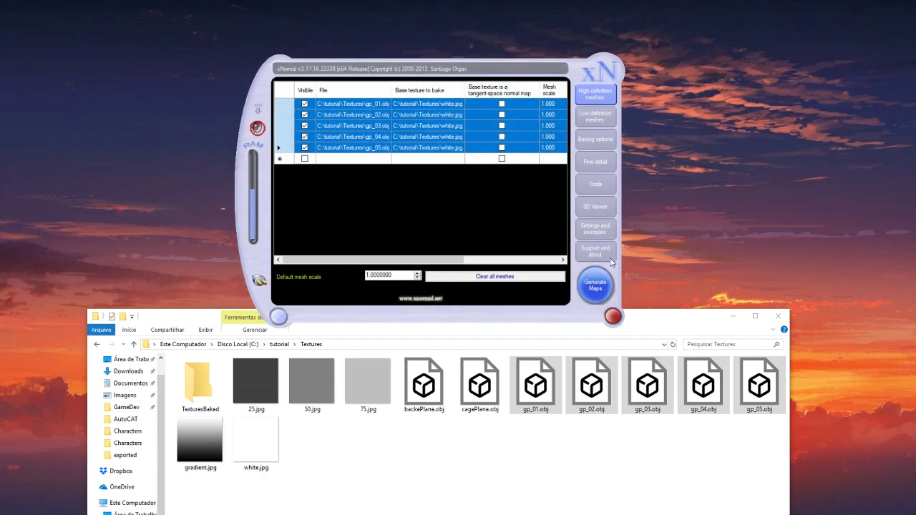
pyautogui.moveTo(435, 260); pyautogui.dragTo(376, 258)
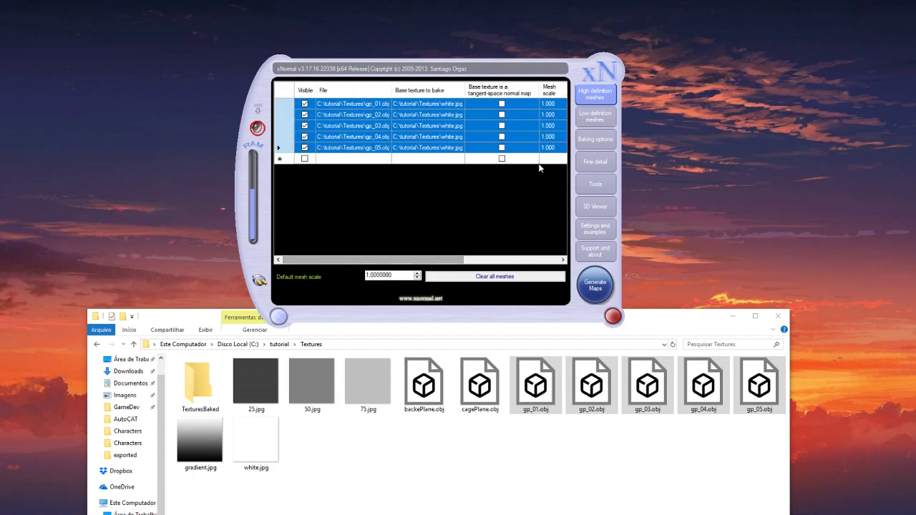
# Load backePlane.obj from the Textures folder as the low definition mesh
pyautogui.click(603, 120)
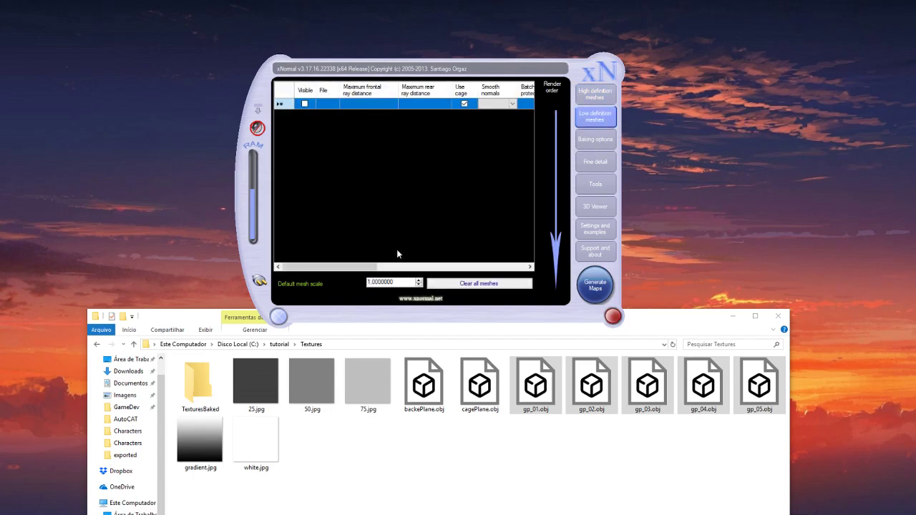
pyautogui.moveTo(351, 267); pyautogui.dragTo(311, 267)
pyautogui.click(480, 394)
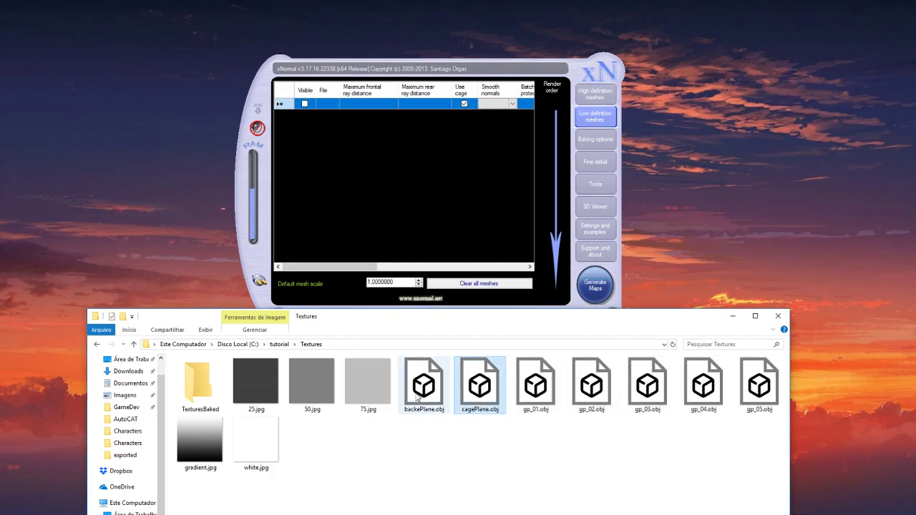
pyautogui.click(415, 397)
pyautogui.moveTo(425, 399); pyautogui.dragTo(374, 166)
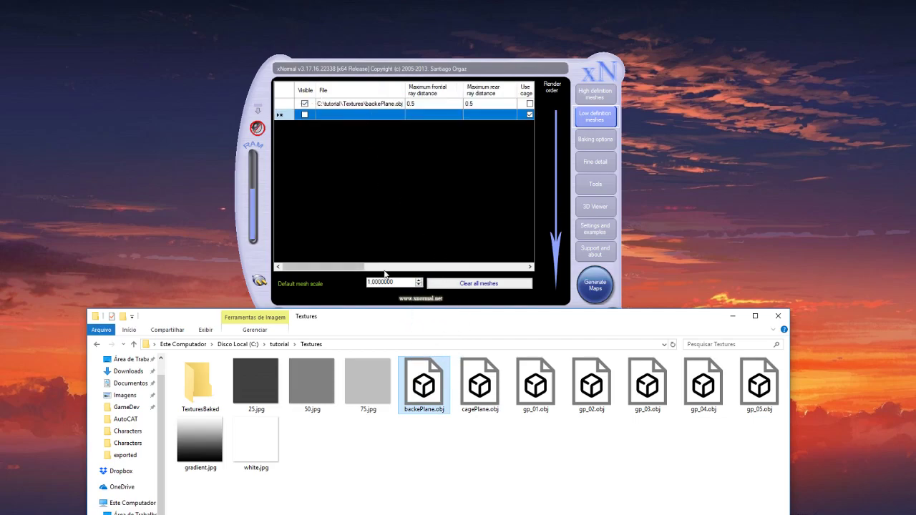
# Assign cagePlane.obj as the external cage file of the backePlane low definition mesh, accepting the topology notice
pyautogui.moveTo(351, 268); pyautogui.dragTo(438, 268)
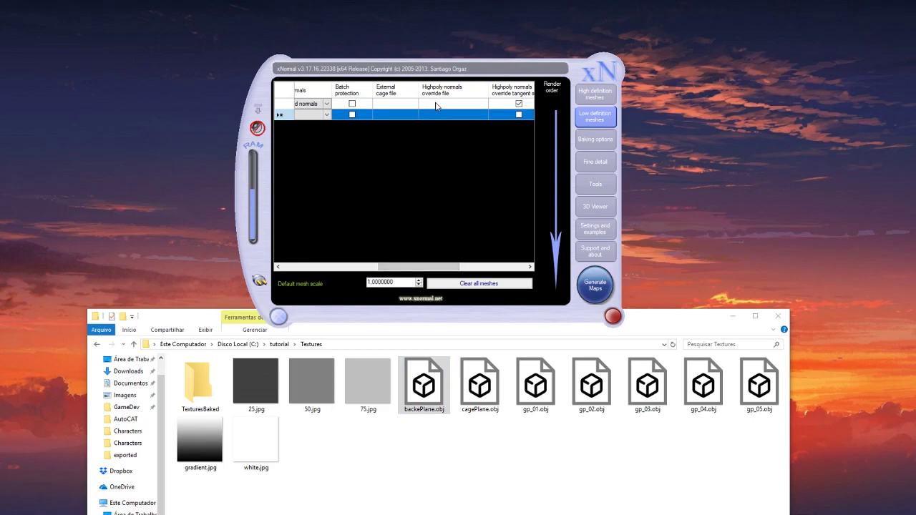
pyautogui.click(396, 104)
pyautogui.rightClick(397, 104)
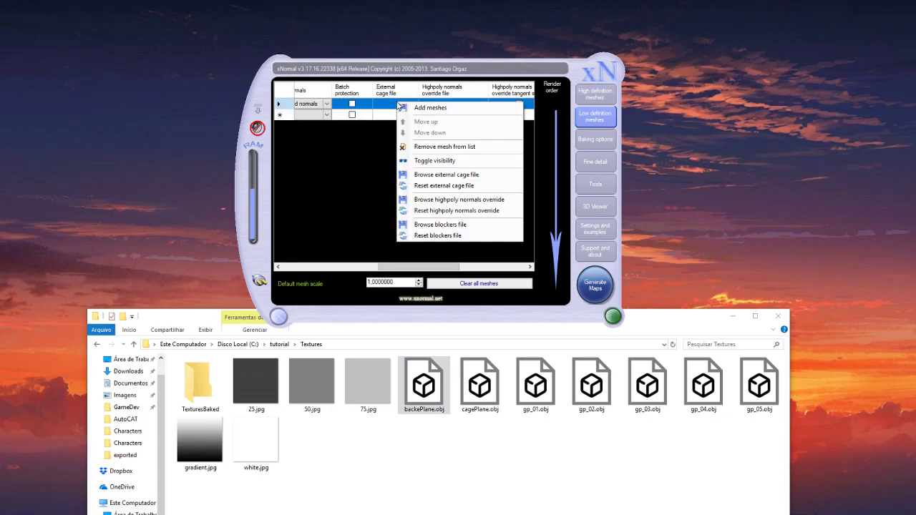
pyautogui.click(496, 179)
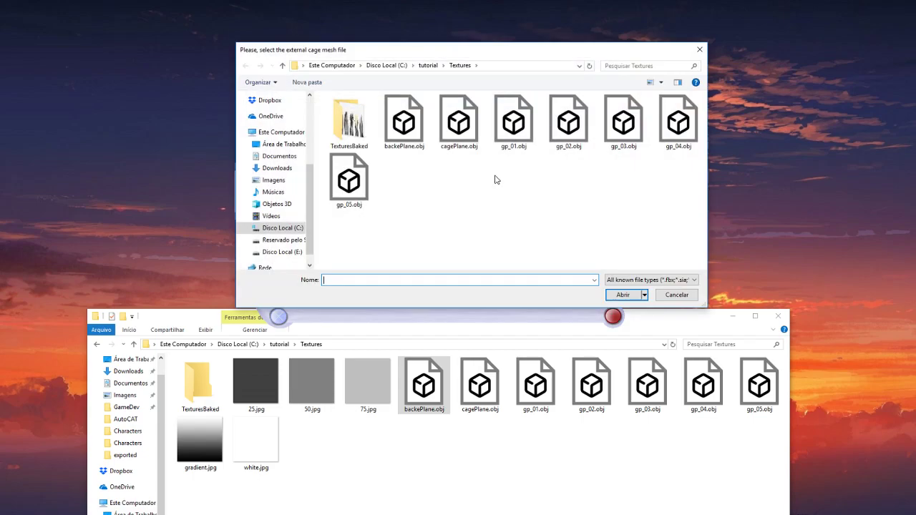
pyautogui.click(469, 135)
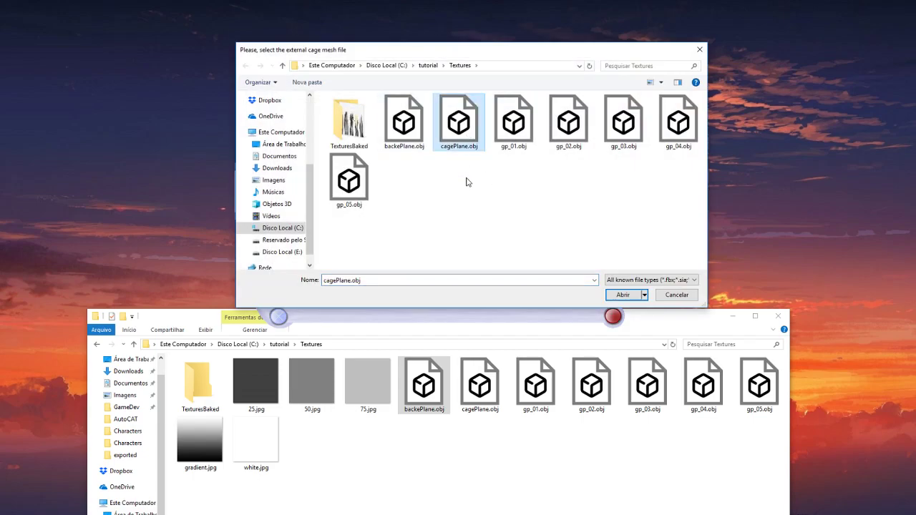
pyautogui.click(621, 297)
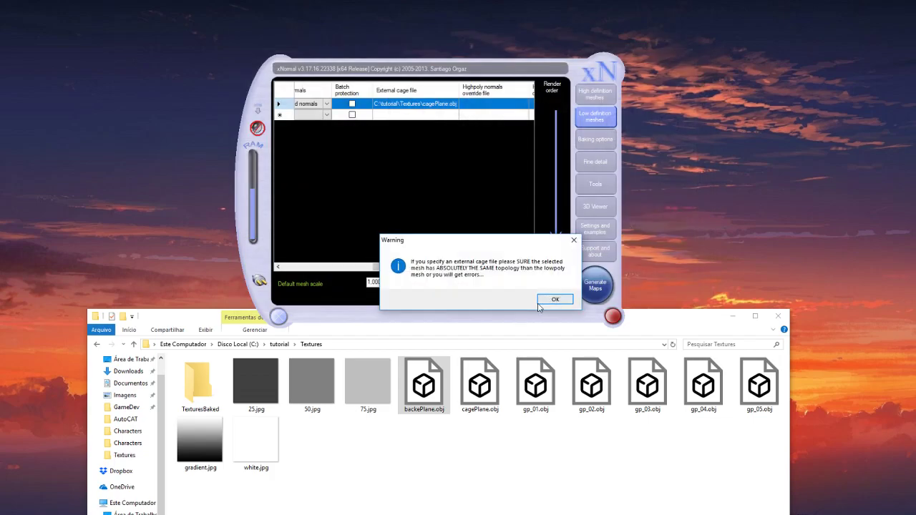
pyautogui.click(553, 301)
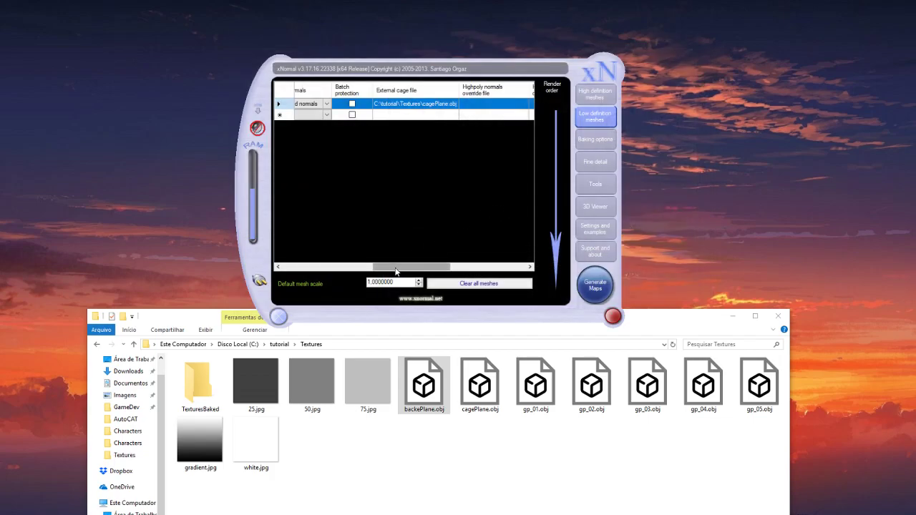
pyautogui.moveTo(399, 270)
pyautogui.mouseDown()
pyautogui.moveTo(301, 265)
pyautogui.moveTo(404, 266)
pyautogui.mouseUp()
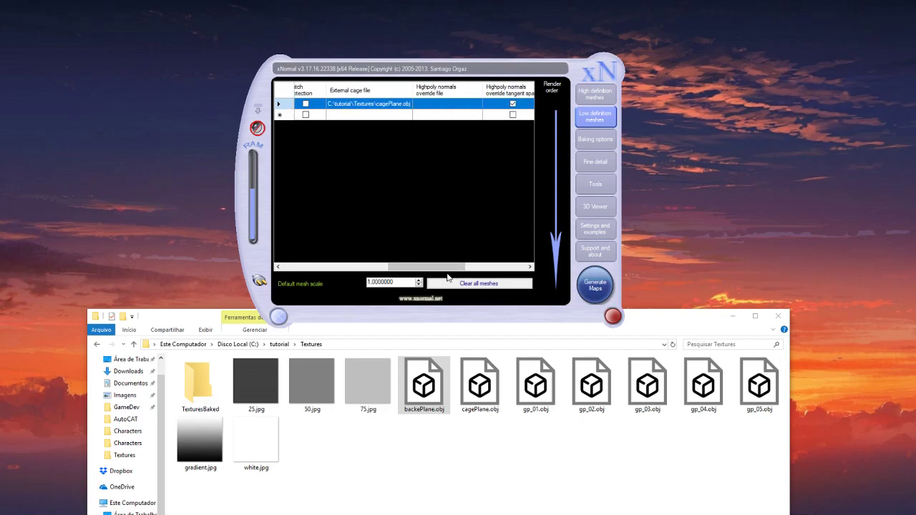
pyautogui.moveTo(449, 266); pyautogui.dragTo(342, 266)
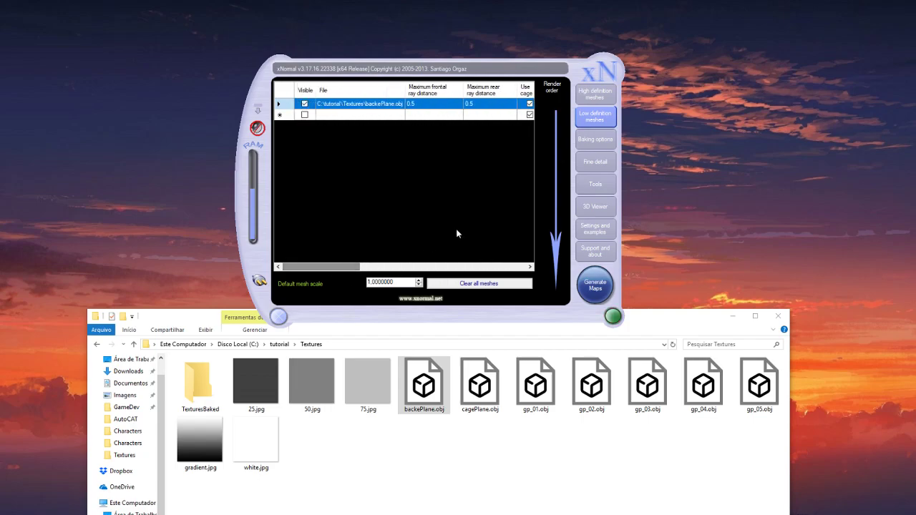
# In the baking options, use a 4096 map size and 4x antialiasing
pyautogui.click(596, 144)
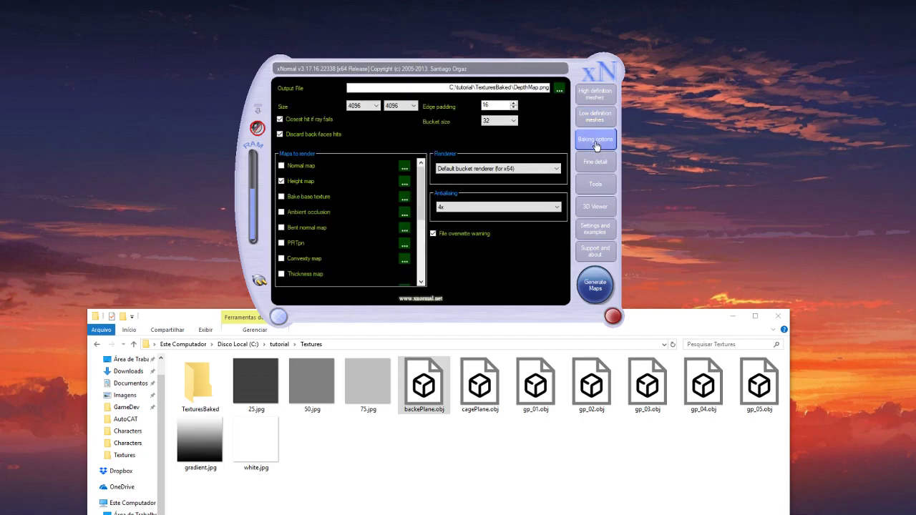
pyautogui.click(375, 106)
pyautogui.click(361, 169)
pyautogui.moveTo(421, 187); pyautogui.dragTo(427, 158)
pyautogui.click(541, 214)
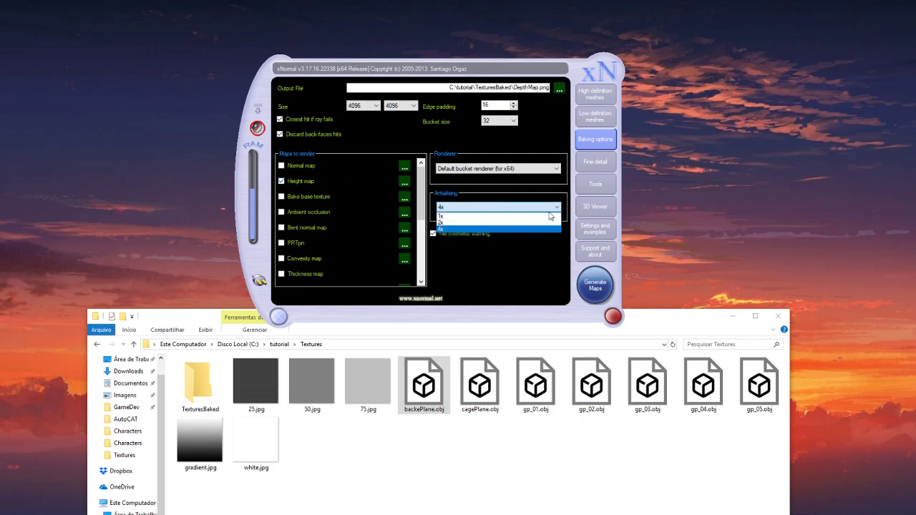
pyautogui.click(446, 229)
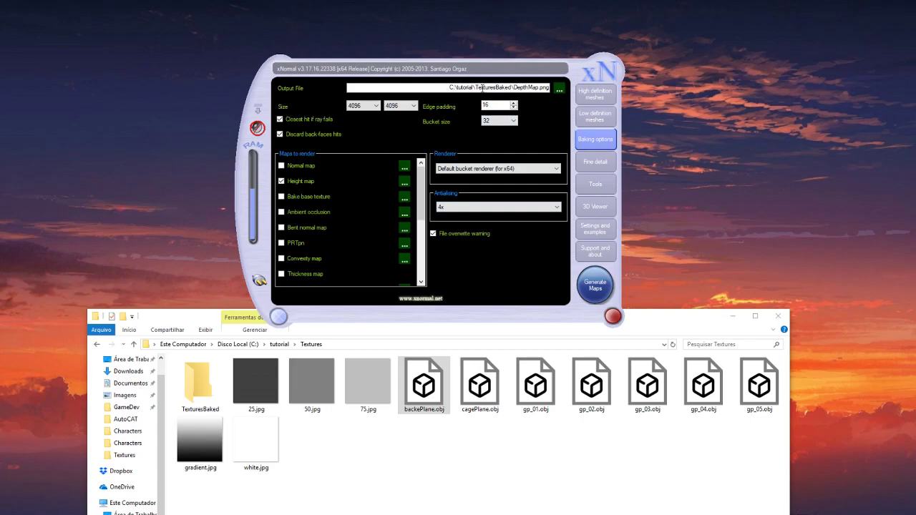
# Bake the height map with C:\tutorial\TexturesBaked\DepthMap.png as the output file
pyautogui.moveTo(447, 87); pyautogui.dragTo(616, 97)
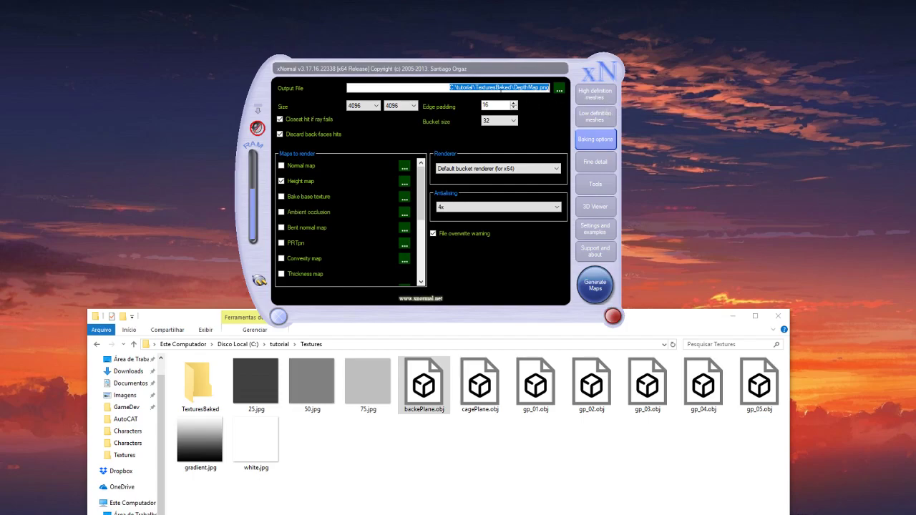
pyautogui.click(529, 88)
pyautogui.moveTo(468, 88); pyautogui.dragTo(560, 89)
pyautogui.click(525, 87)
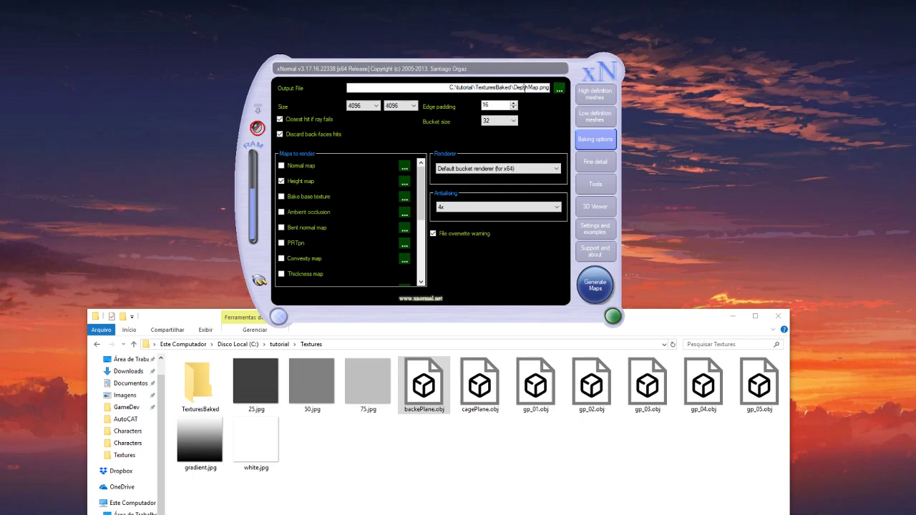
pyautogui.click(602, 290)
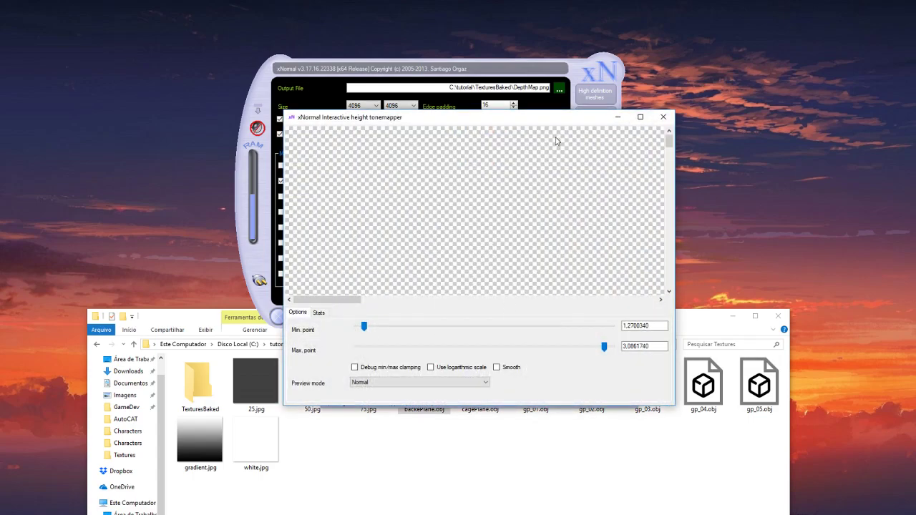
# Maximize the height tonemapper with a fit-to-window preview and narrow its range to a minimum of about 2.08 and maximum of about 2.68
pyautogui.click(640, 117)
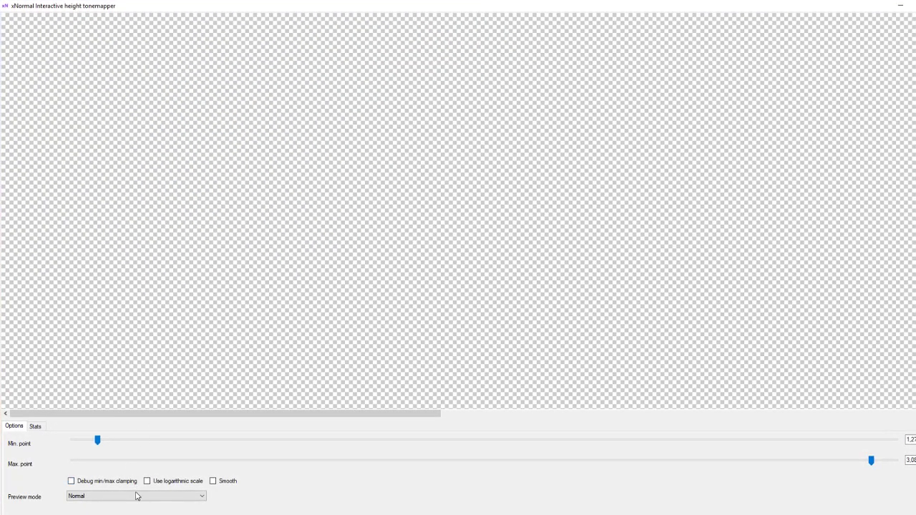
pyautogui.click(109, 498)
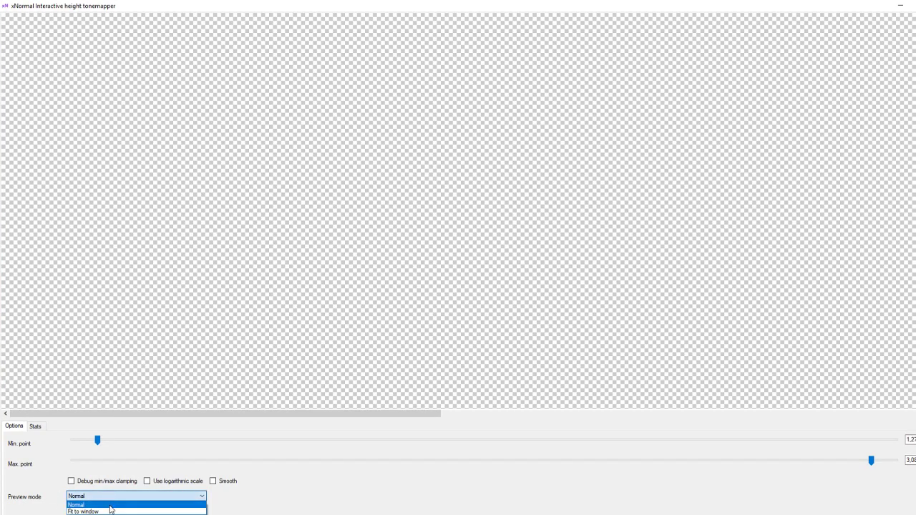
pyautogui.click(111, 510)
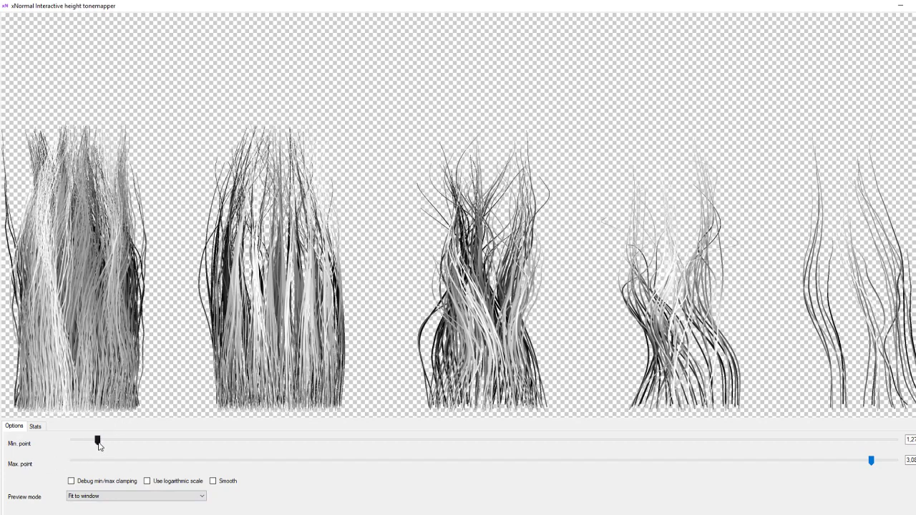
pyautogui.moveTo(99, 445); pyautogui.dragTo(339, 442)
pyautogui.moveTo(870, 460); pyautogui.dragTo(701, 462)
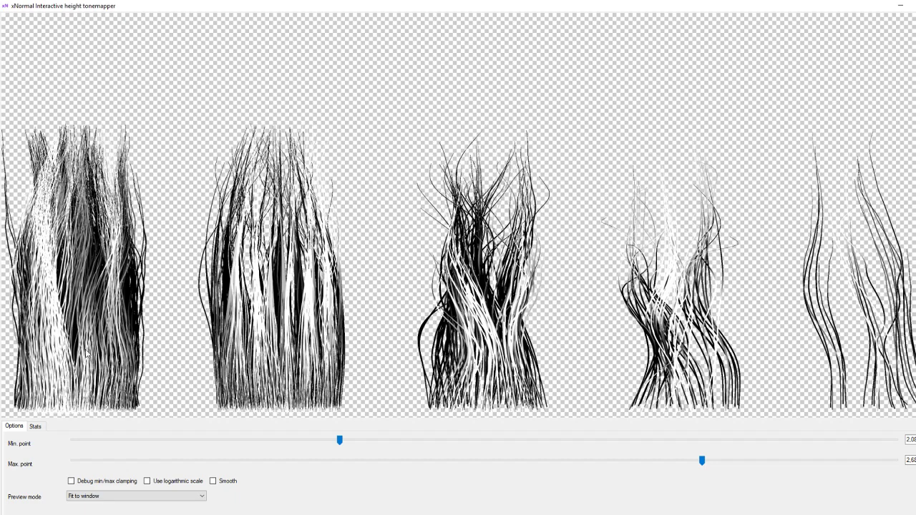
# With min/max clamping debug toggled for comparison, adjust the height range to a minimum of about 2.06 and maximum of about 2.57
pyautogui.click(71, 481)
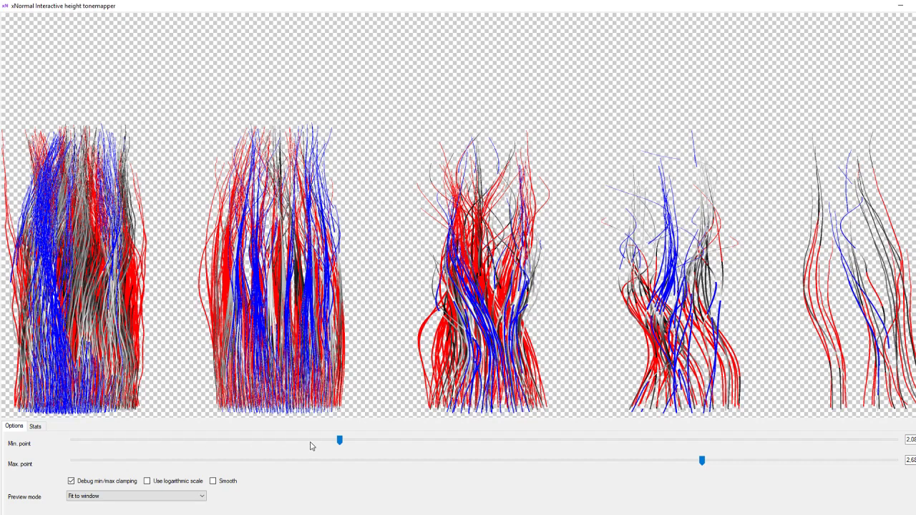
pyautogui.moveTo(340, 442)
pyautogui.mouseDown()
pyautogui.moveTo(313, 442)
pyautogui.moveTo(331, 440)
pyautogui.mouseUp()
pyautogui.moveTo(705, 462); pyautogui.dragTo(644, 462)
pyautogui.click(641, 462)
pyautogui.click(88, 485)
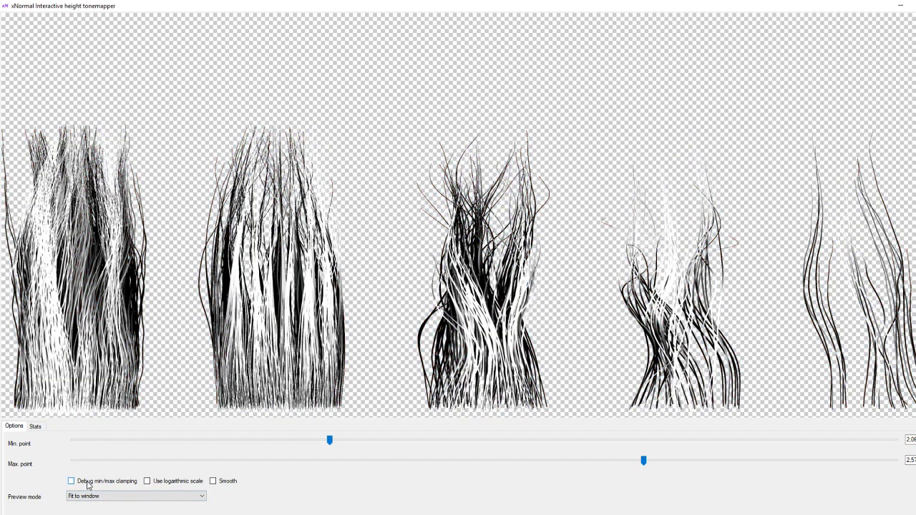
pyautogui.click(88, 485)
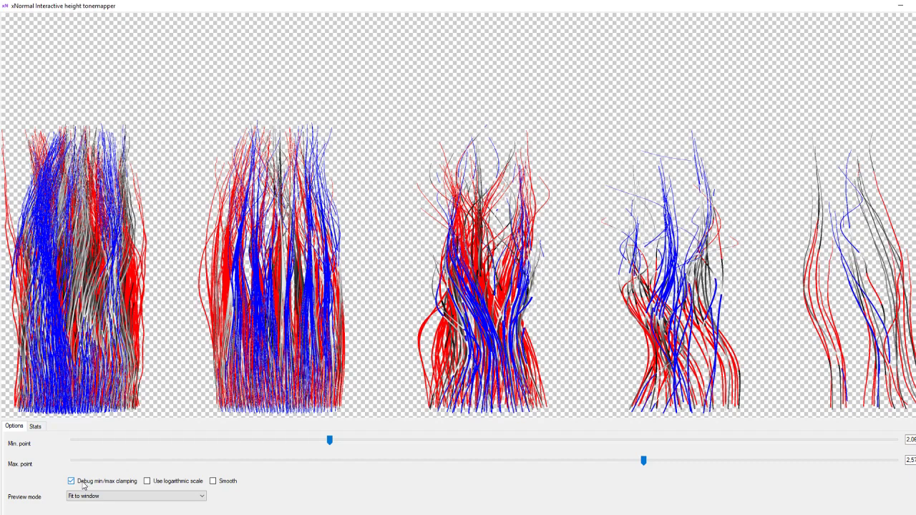
pyautogui.click(83, 486)
pyautogui.click(89, 484)
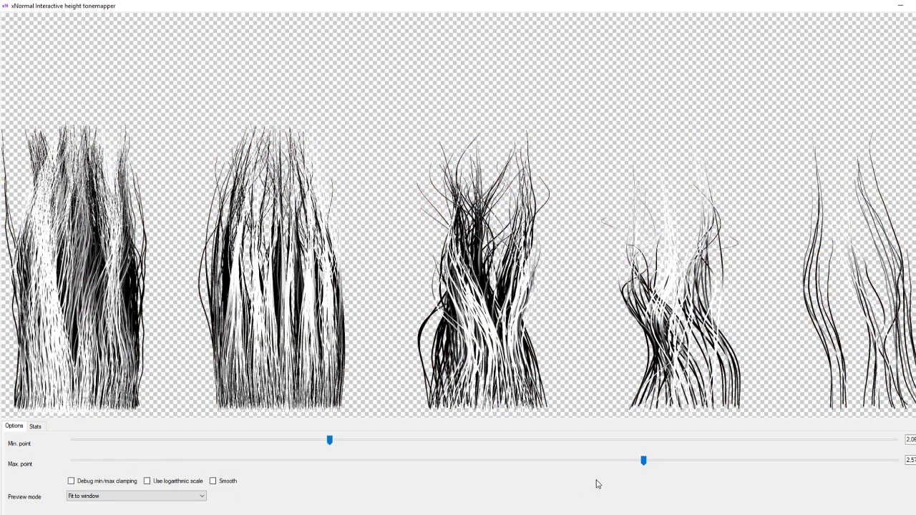
# Raise the tonemapper's maximum point to about 2.64, checking the clamped areas with the min/max debug view and turning it off
pyautogui.moveTo(644, 462); pyautogui.dragTo(719, 461)
pyautogui.click(712, 462)
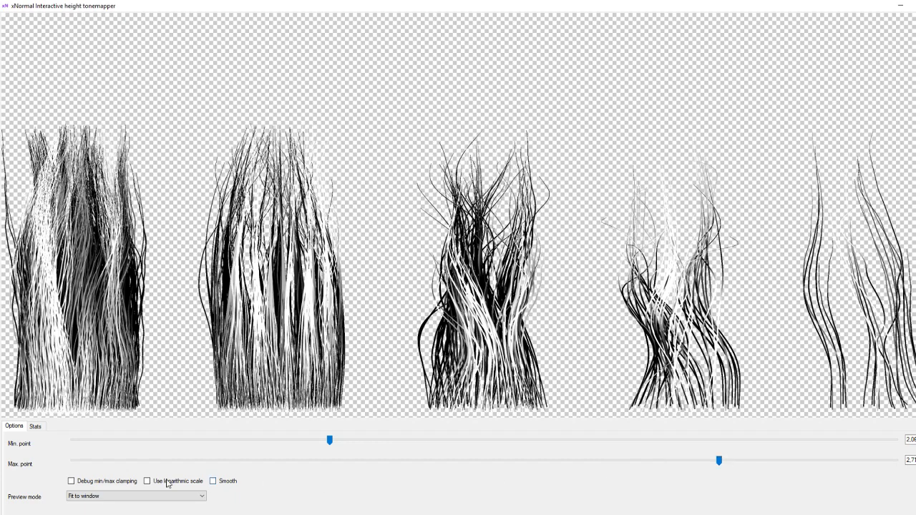
pyautogui.click(79, 486)
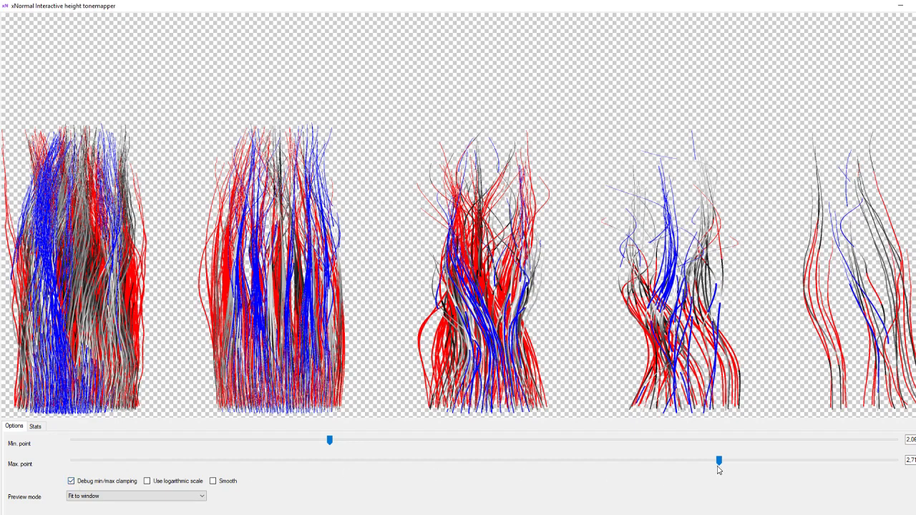
pyautogui.click(681, 462)
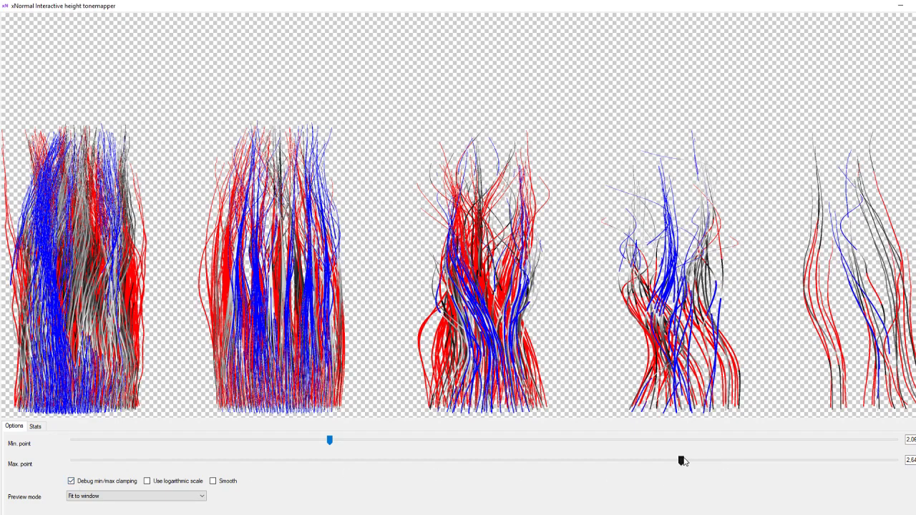
pyautogui.click(85, 483)
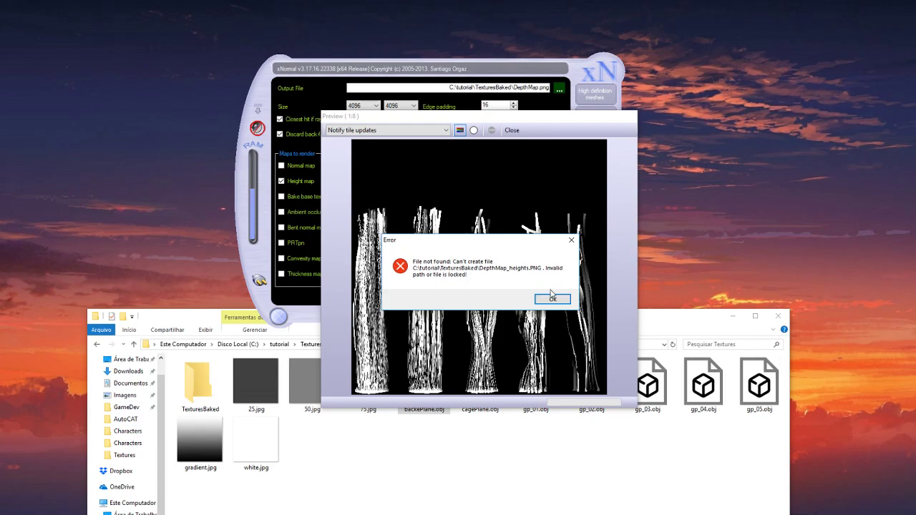
# Dismiss the file error and set the output file to DepthMap_heights.PNG in C:\tutorial\Textures\TexturesBaked
pyautogui.click(552, 299)
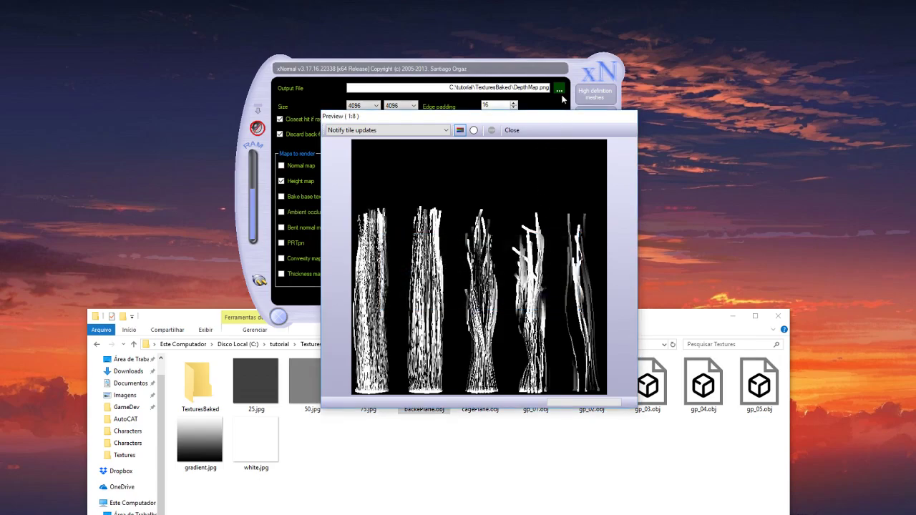
pyautogui.click(493, 87)
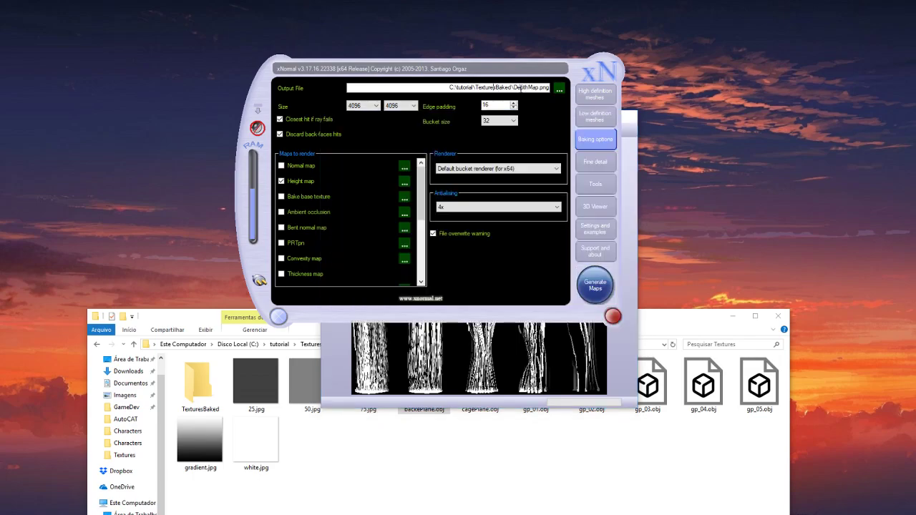
pyautogui.click(559, 89)
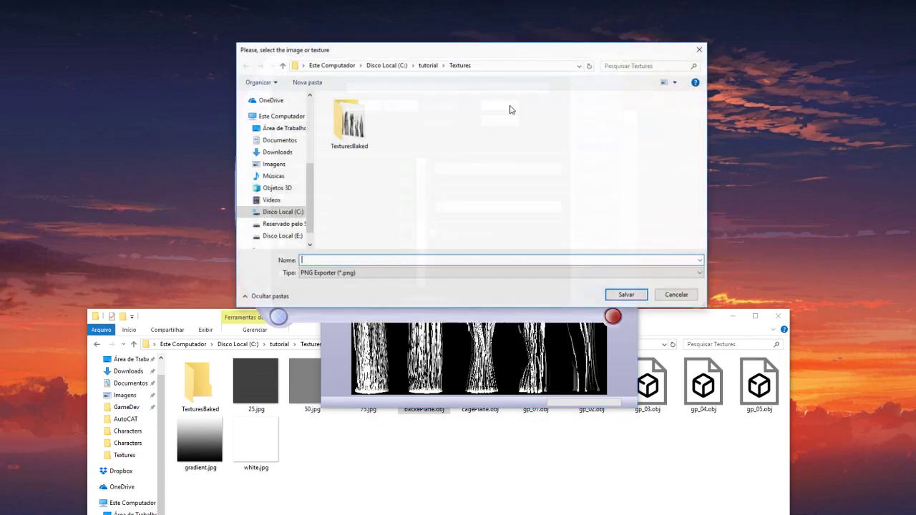
pyautogui.doubleClick(354, 127)
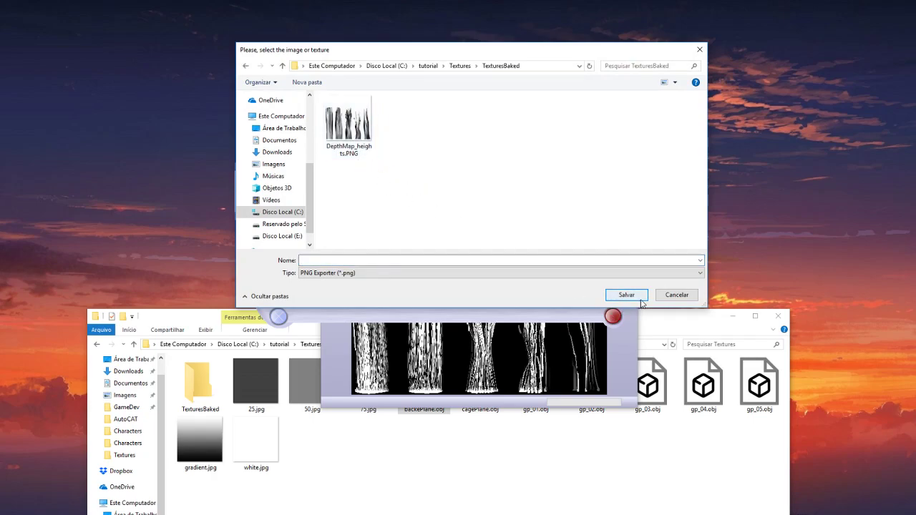
pyautogui.click(348, 125)
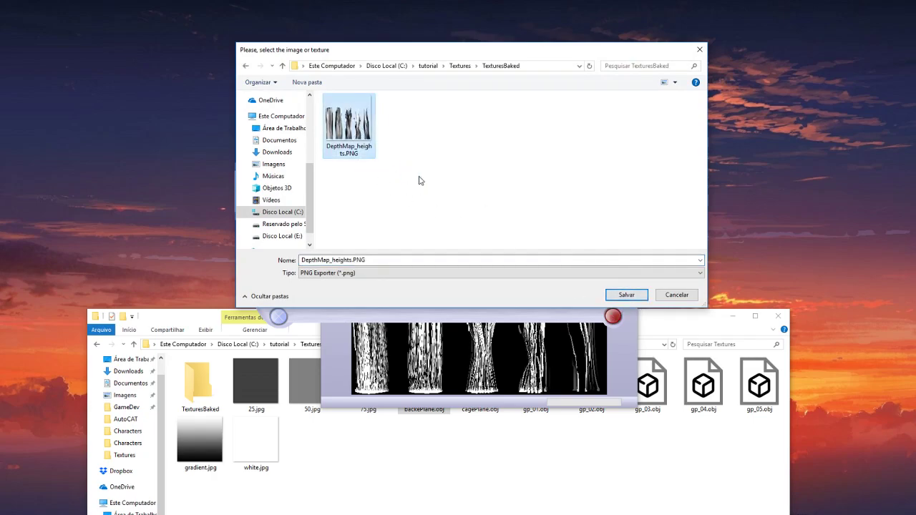
pyautogui.click(626, 295)
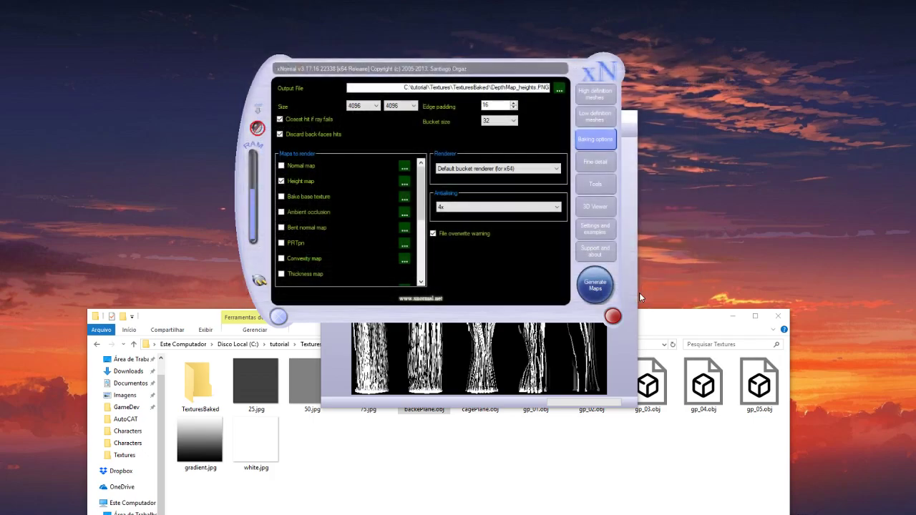
# Open the TexturesBaked folder in File Explorer and examine the baked DepthMap_heights.PNG
pyautogui.click(197, 383)
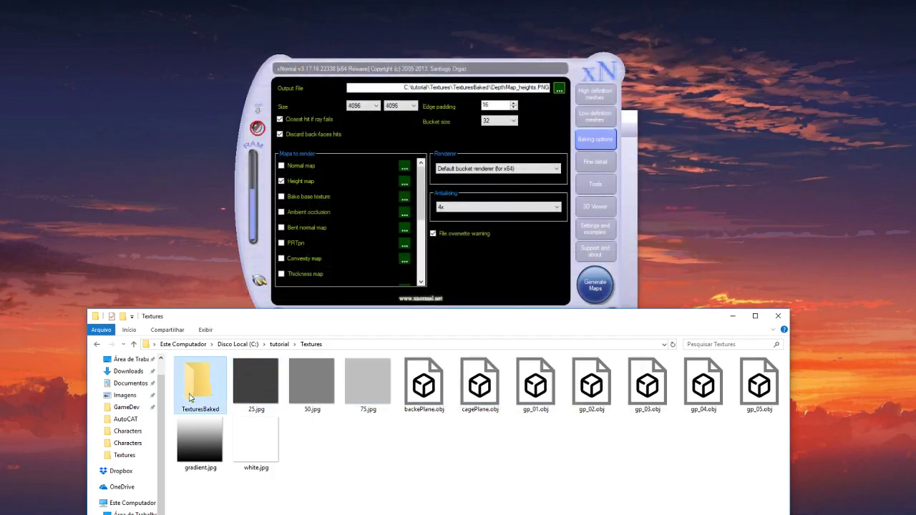
pyautogui.doubleClick(197, 383)
pyautogui.click(210, 410)
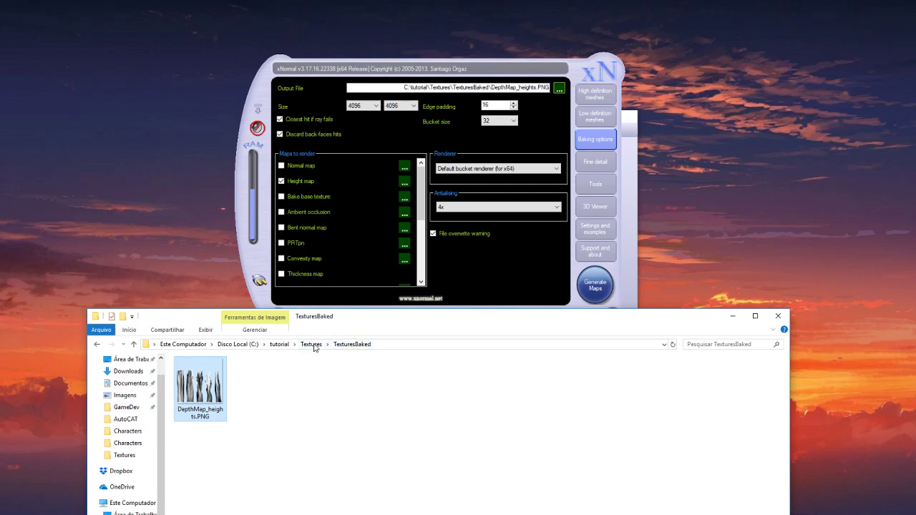
pyautogui.moveTo(207, 387)
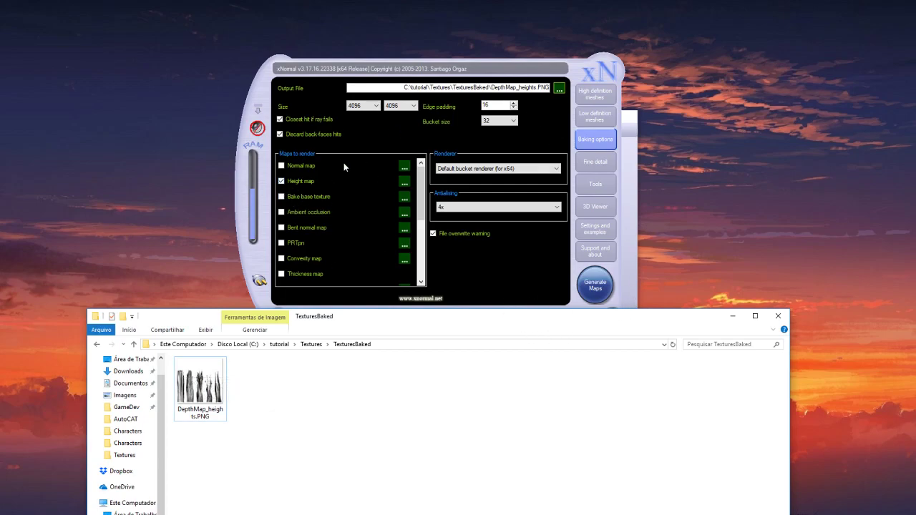
# Replace the height map with the base texture bake, using AlphaMap.png in TexturesBaked as output and an edge padding of 0
pyautogui.click(282, 183)
pyautogui.click(281, 197)
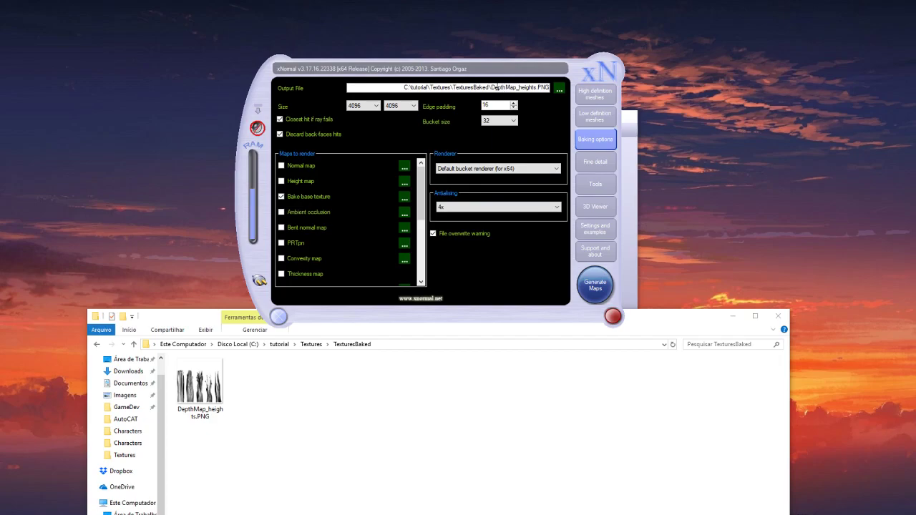
pyautogui.click(559, 88)
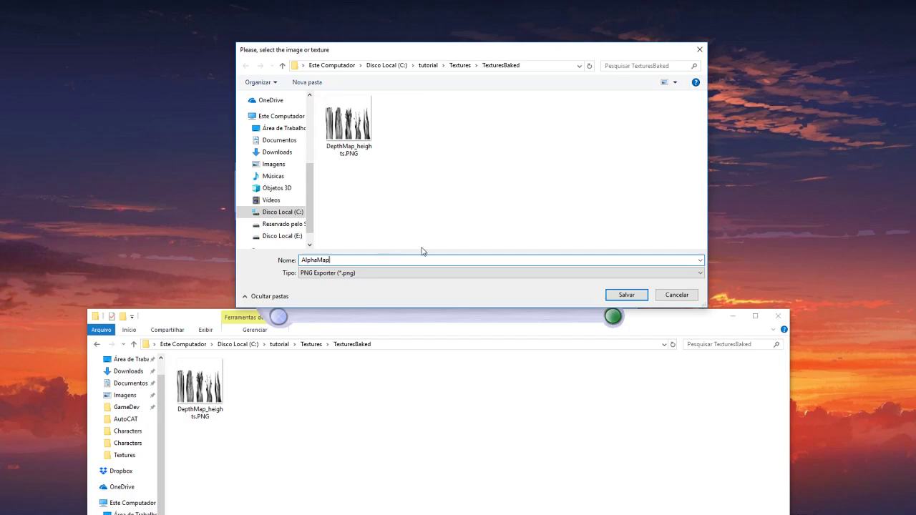
pyautogui.click(627, 295)
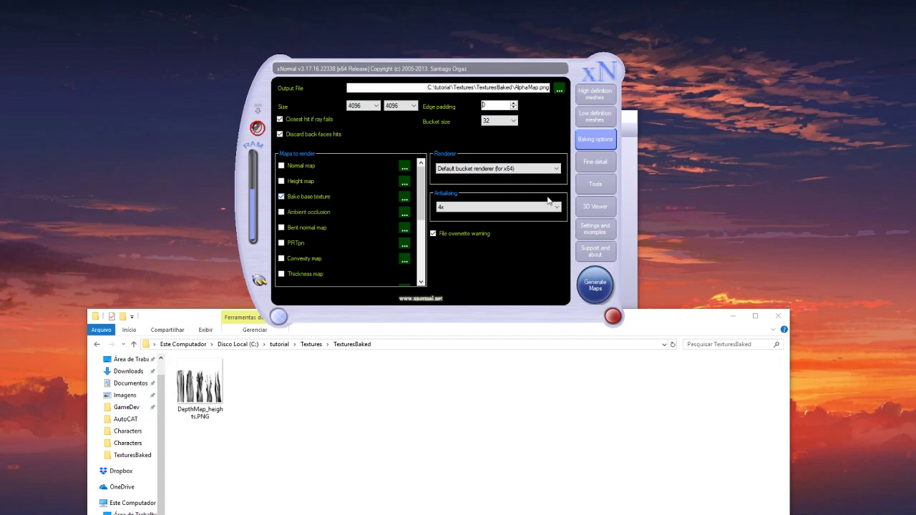
# Review the base textures assigned to the high definition meshes, and bake the alpha map, closing the preview when it finishes
pyautogui.click(595, 96)
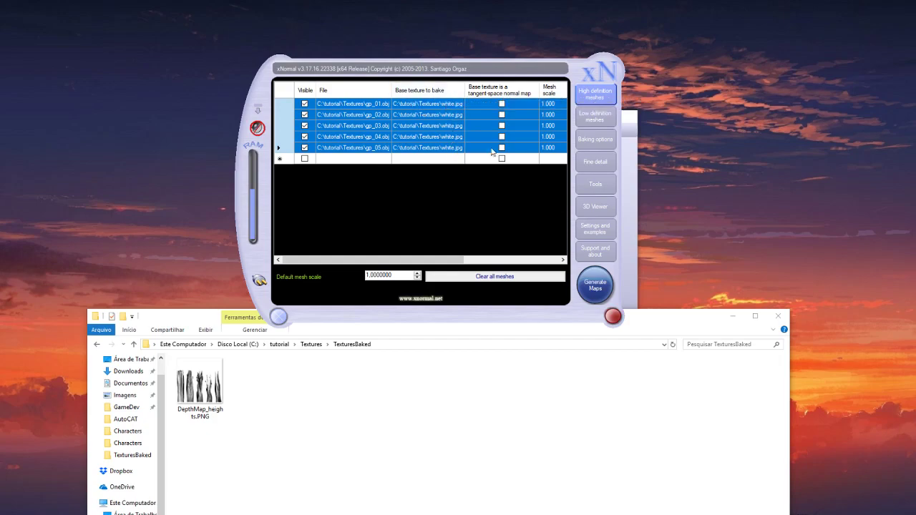
pyautogui.click(597, 139)
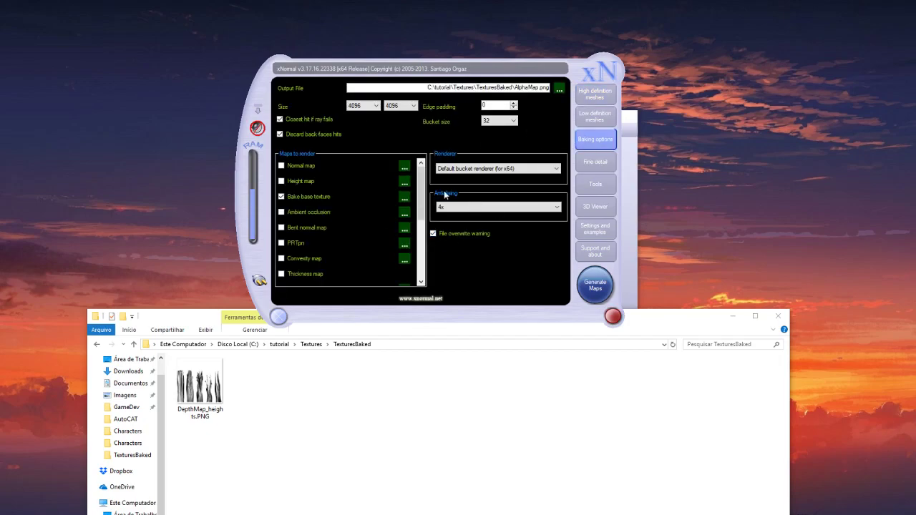
pyautogui.click(603, 292)
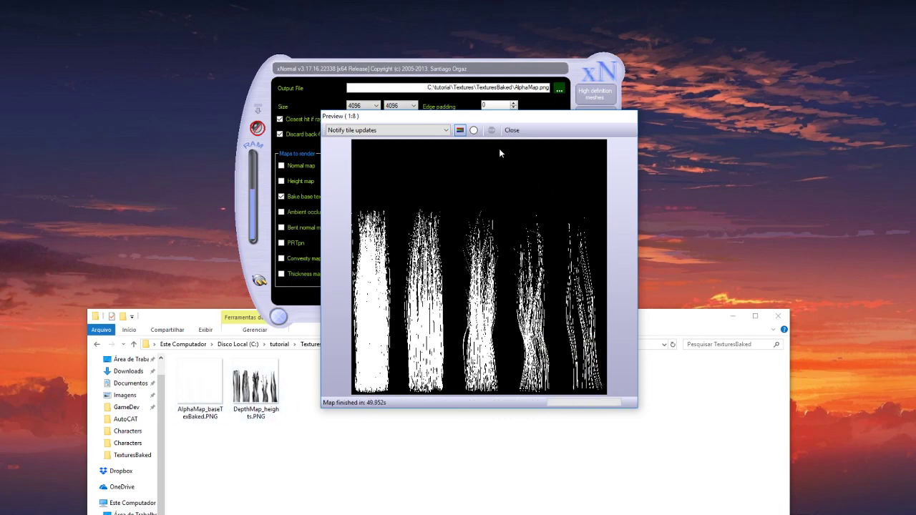
pyautogui.click(511, 131)
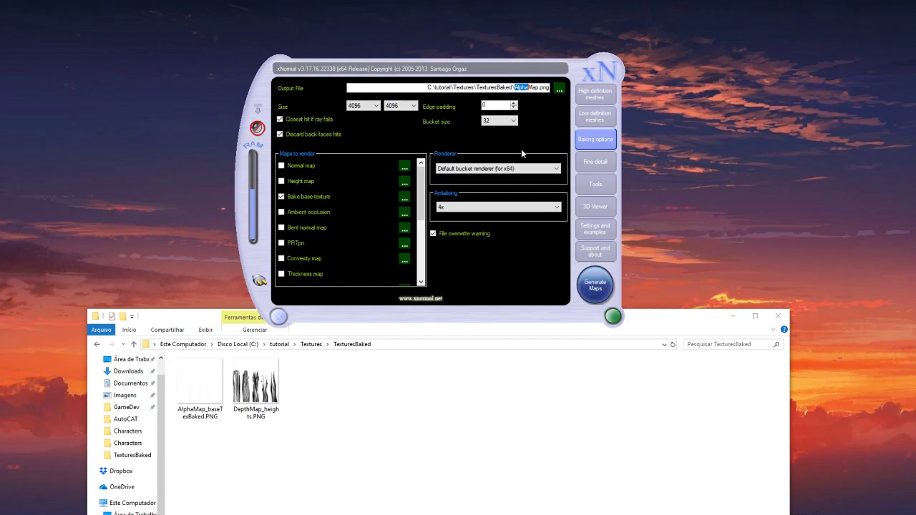
# Rename the output file to IdMap.png and look over the grayscale and gradient images in the Textures folder
pyautogui.write('Id')
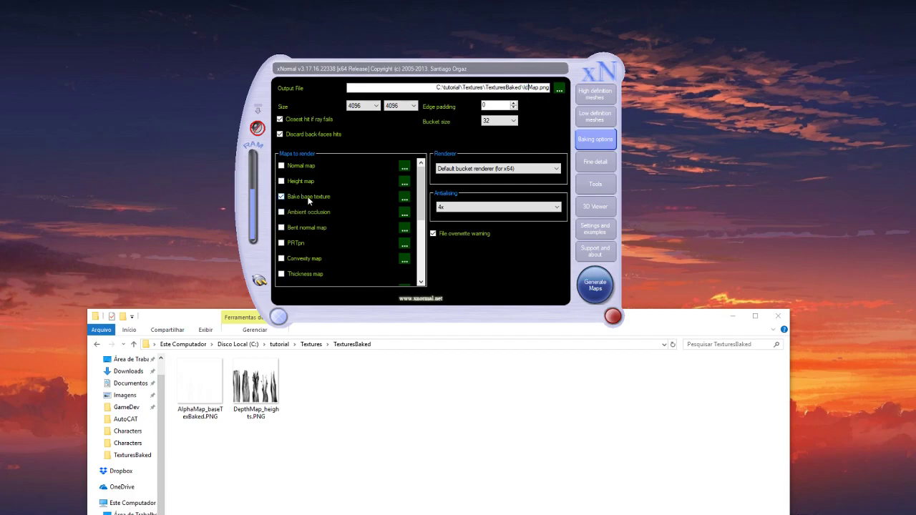
pyautogui.click(311, 344)
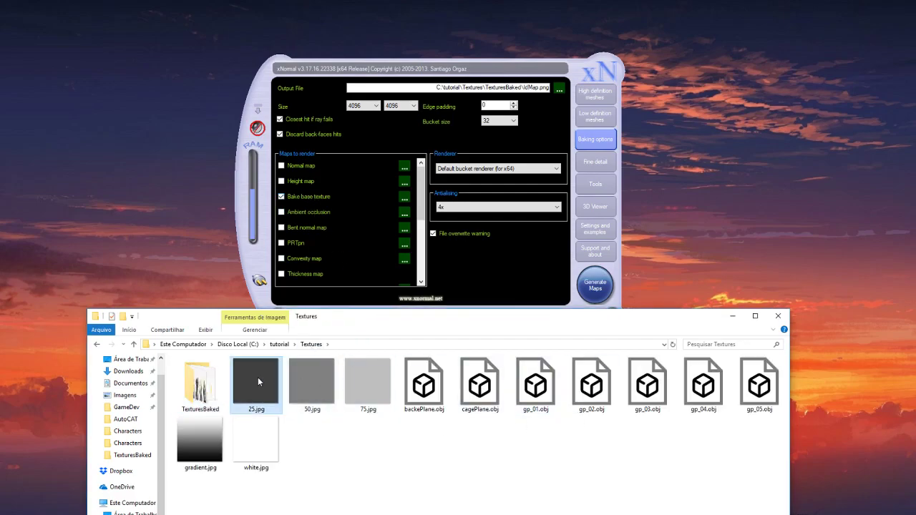
pyautogui.click(211, 445)
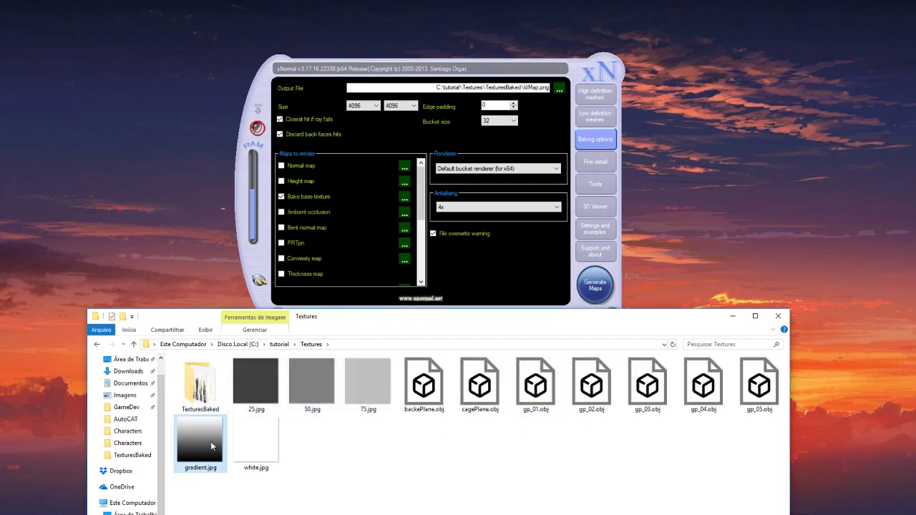
# Assign 25.jpg from the Textures folder as the base texture to bake for the high definition mesh gp_02.obj
pyautogui.click(596, 94)
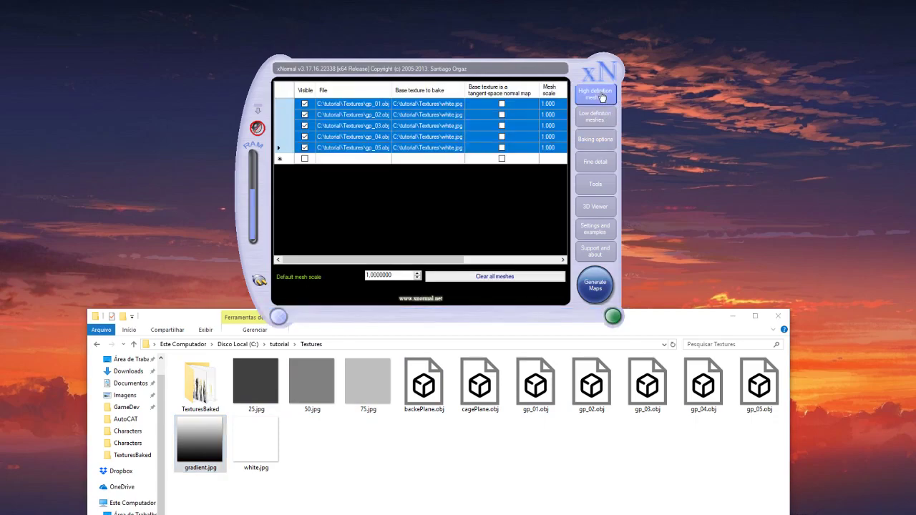
pyautogui.click(451, 103)
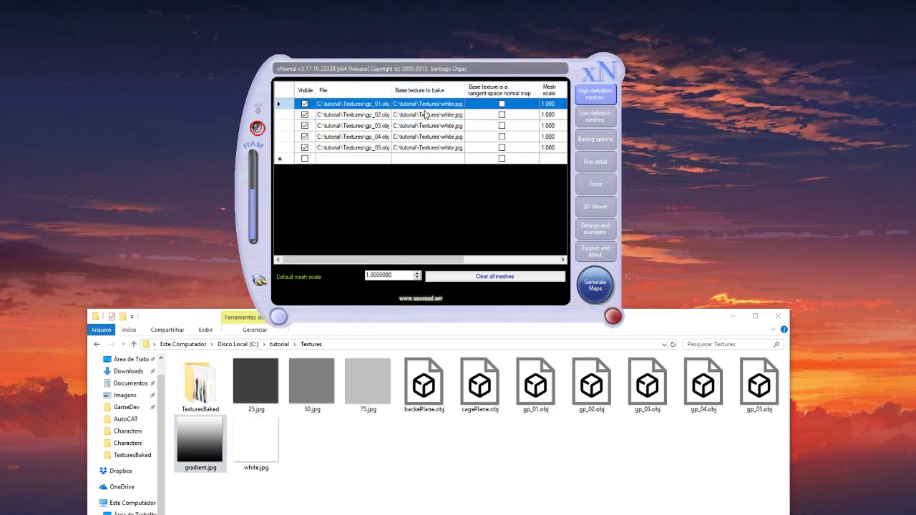
pyautogui.click(453, 115)
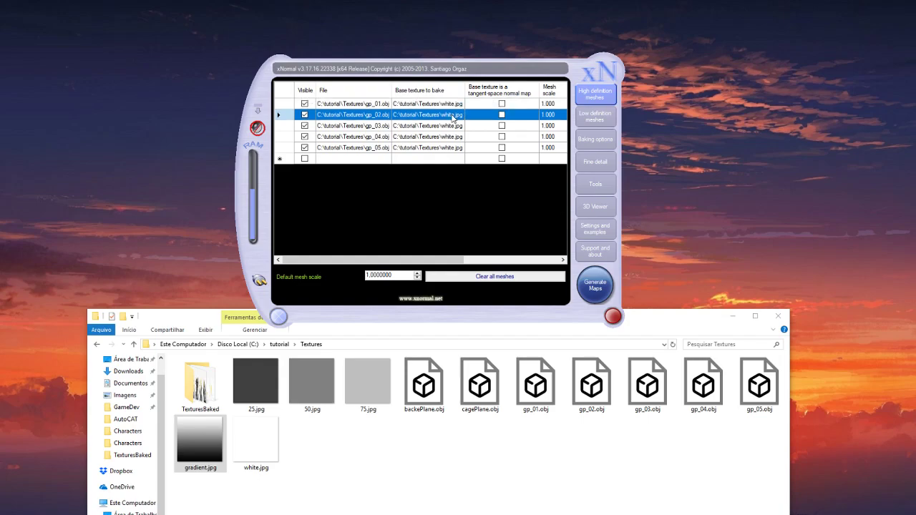
pyautogui.rightClick(449, 118)
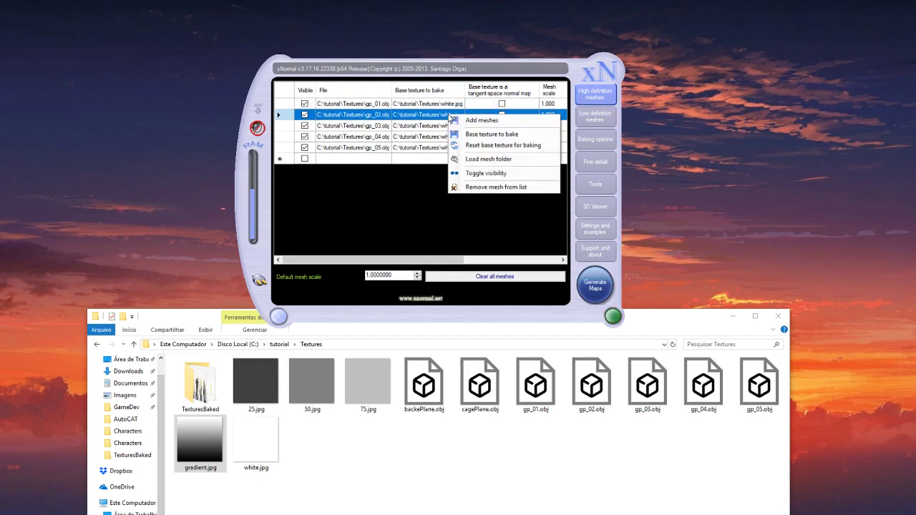
pyautogui.click(536, 134)
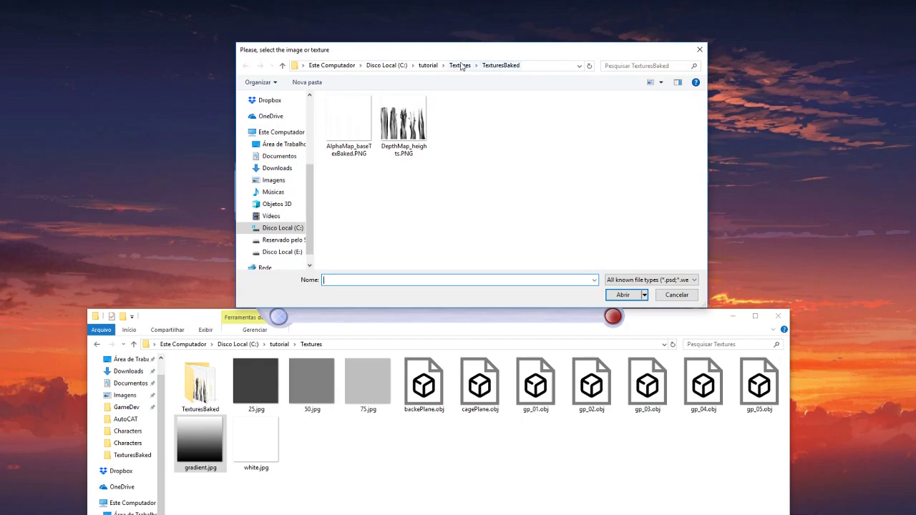
pyautogui.click(460, 66)
pyautogui.click(408, 124)
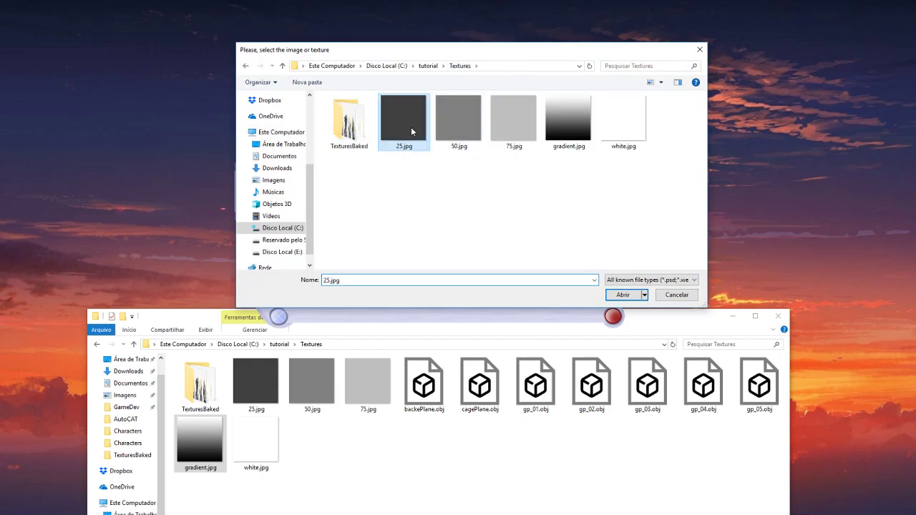
pyautogui.click(622, 295)
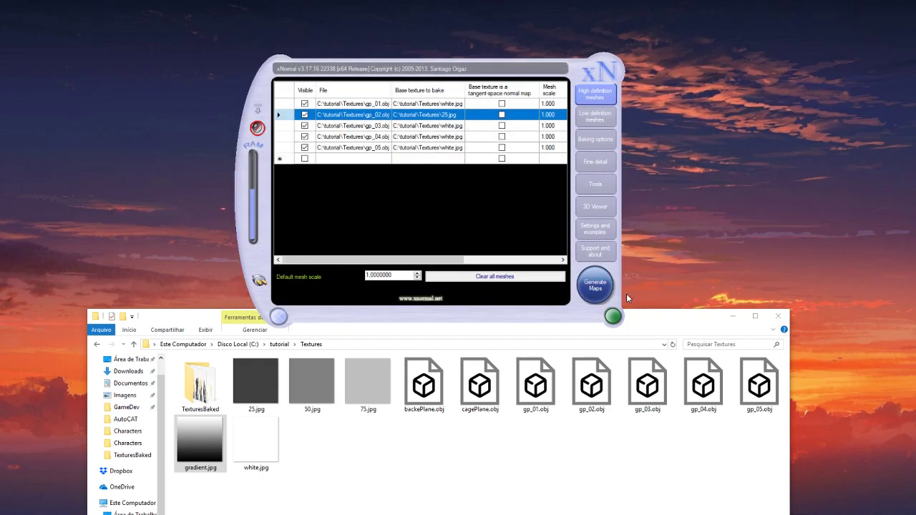
pyautogui.rightClick(442, 125)
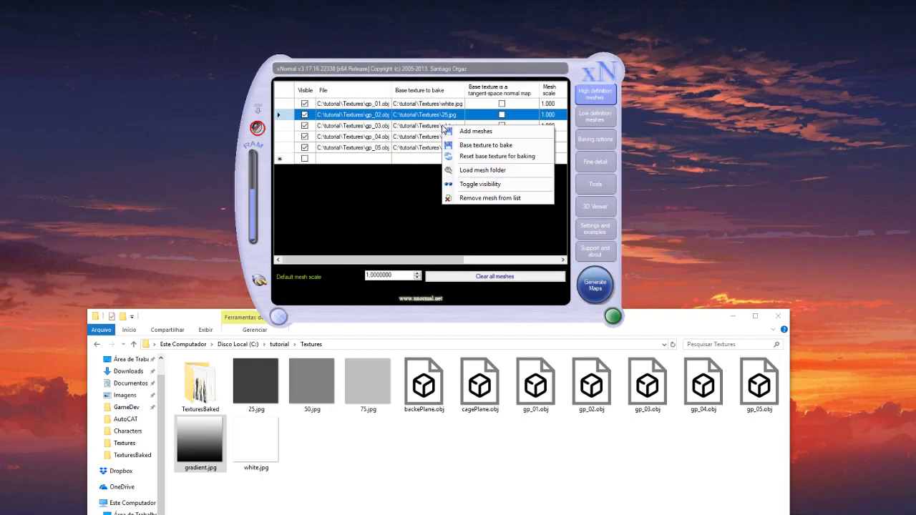
pyautogui.click(504, 145)
pyautogui.click(465, 123)
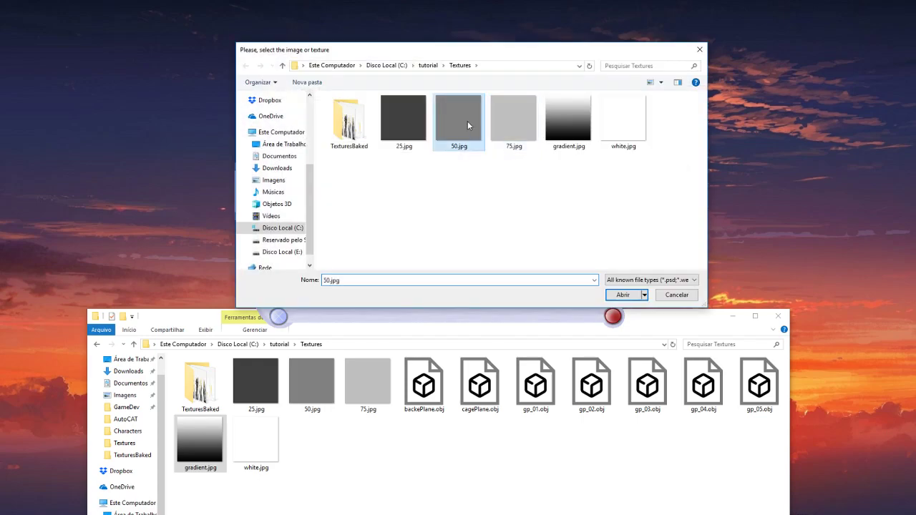
pyautogui.click(621, 295)
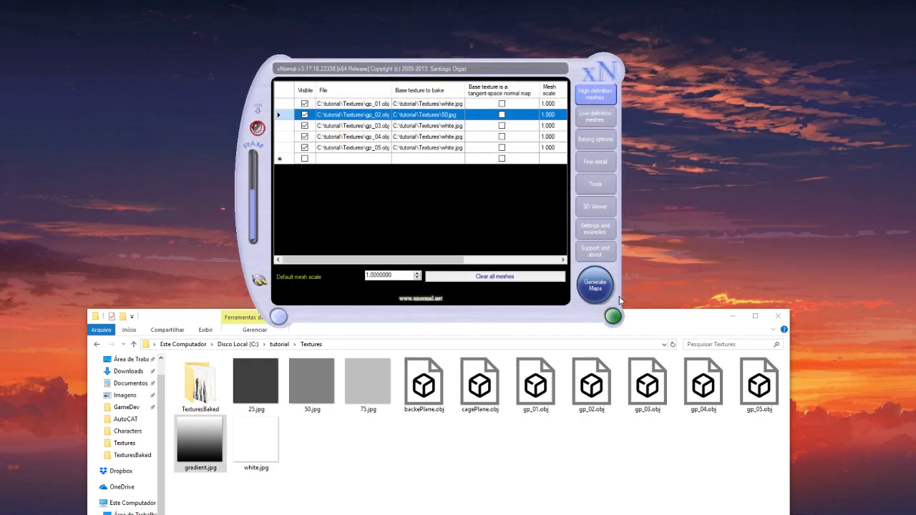
pyautogui.rightClick(444, 114)
pyautogui.click(504, 145)
pyautogui.doubleClick(412, 119)
# Assign 50.jpg as the base texture to bake for the high definition mesh gp_03.obj
pyautogui.click(454, 127)
pyautogui.rightClick(452, 126)
pyautogui.click(508, 146)
pyautogui.doubleClick(454, 118)
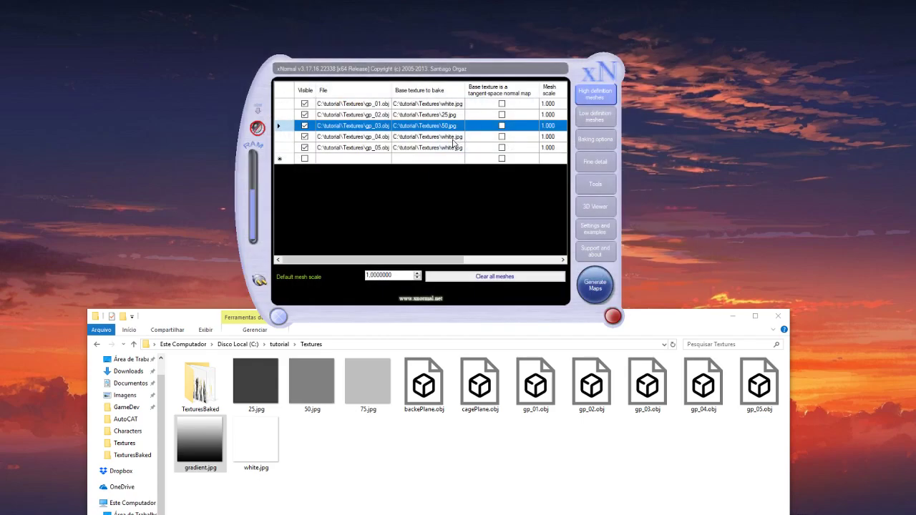
# Assign 75.jpg as the base texture to bake for the high definition mesh gp_04.obj
pyautogui.click(450, 136)
pyautogui.rightClick(446, 137)
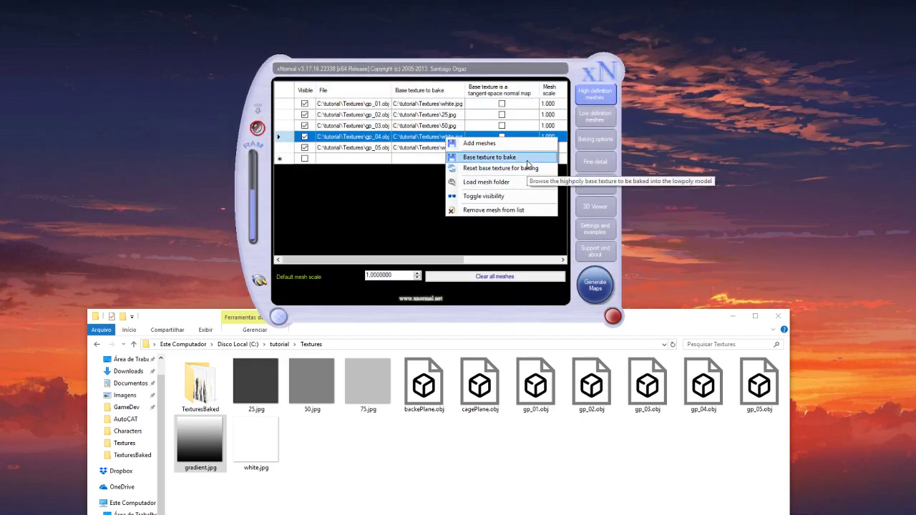
pyautogui.click(522, 159)
pyautogui.click(514, 143)
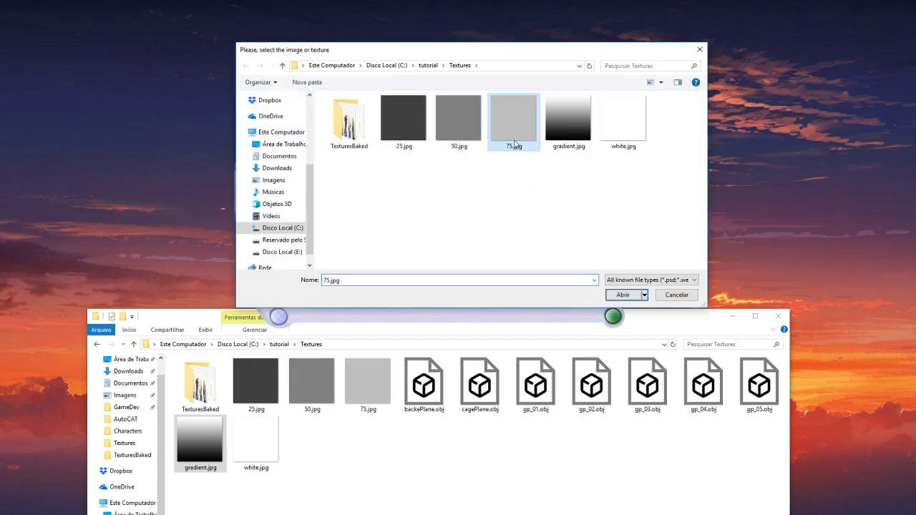
pyautogui.click(623, 294)
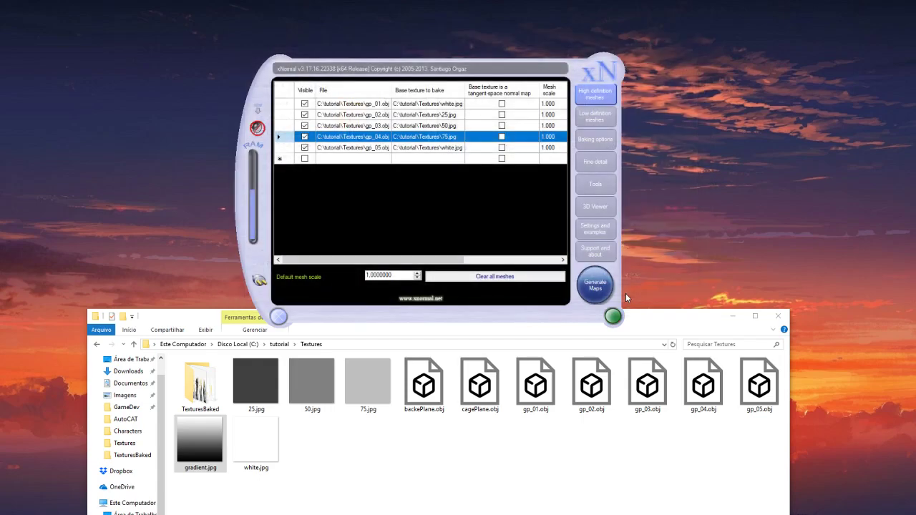
pyautogui.click(453, 149)
pyautogui.rightClick(450, 148)
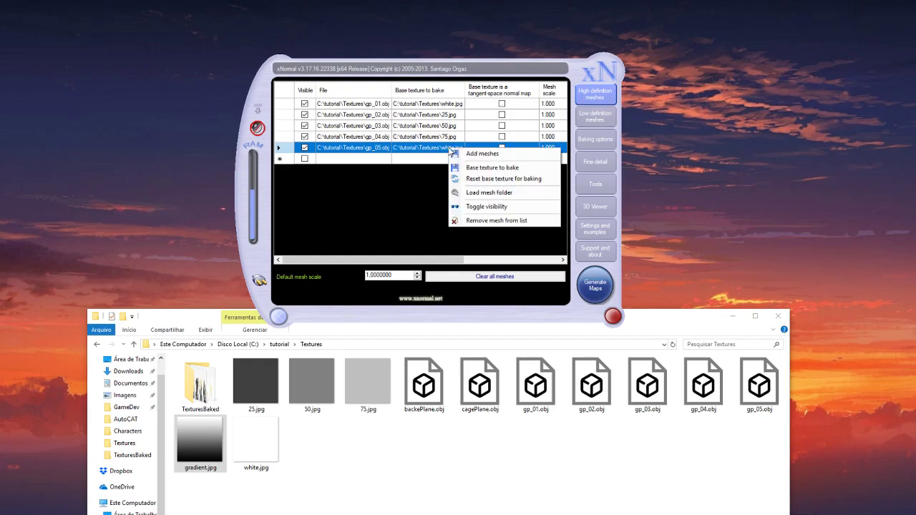
pyautogui.click(512, 165)
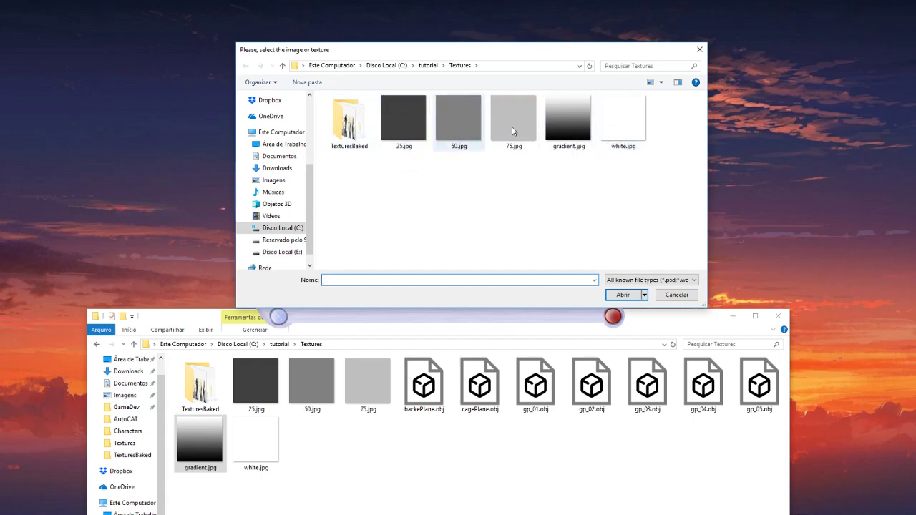
pyautogui.click(676, 295)
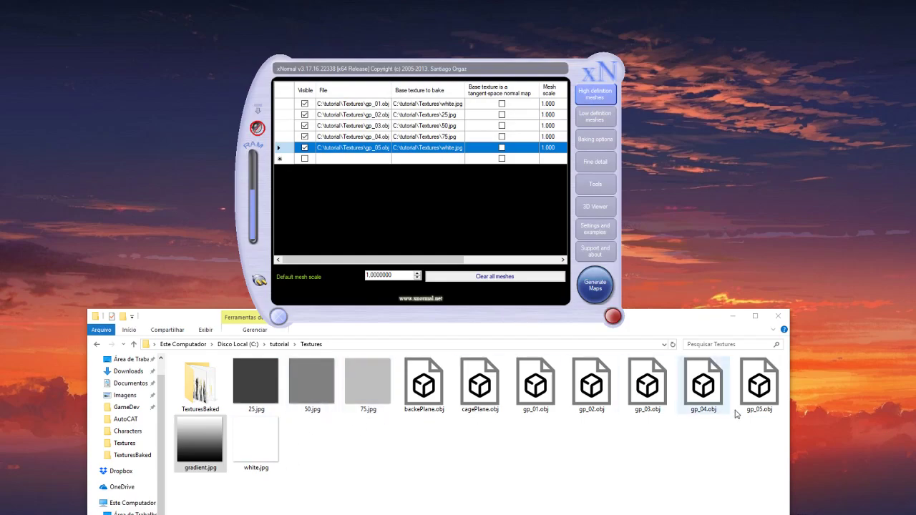
# Open white.jpg from the Textures folder in Paint and fill the whole canvas with black
pyautogui.click(262, 455)
pyautogui.rightClick(260, 444)
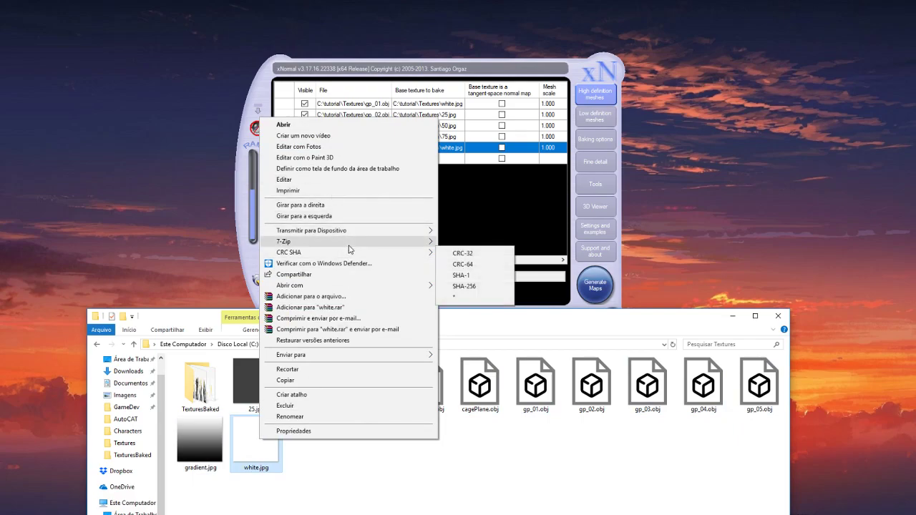
pyautogui.moveTo(351, 247)
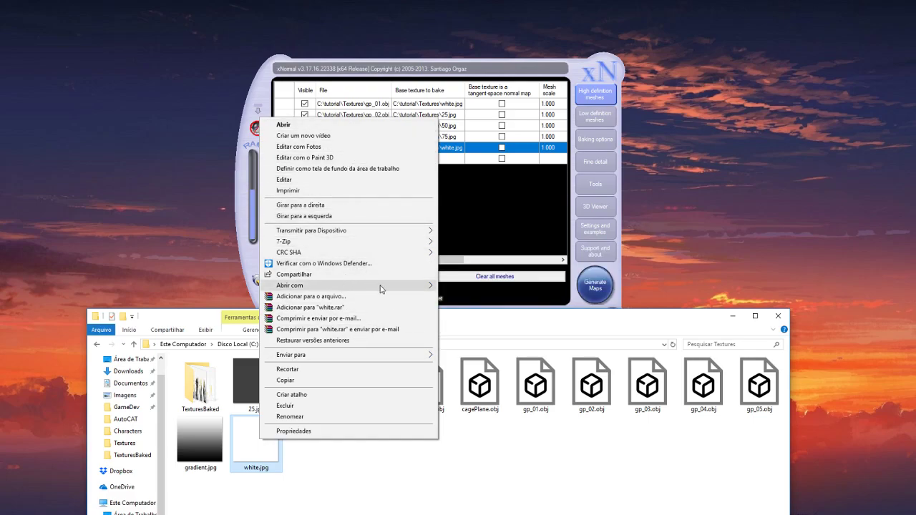
pyautogui.moveTo(398, 292)
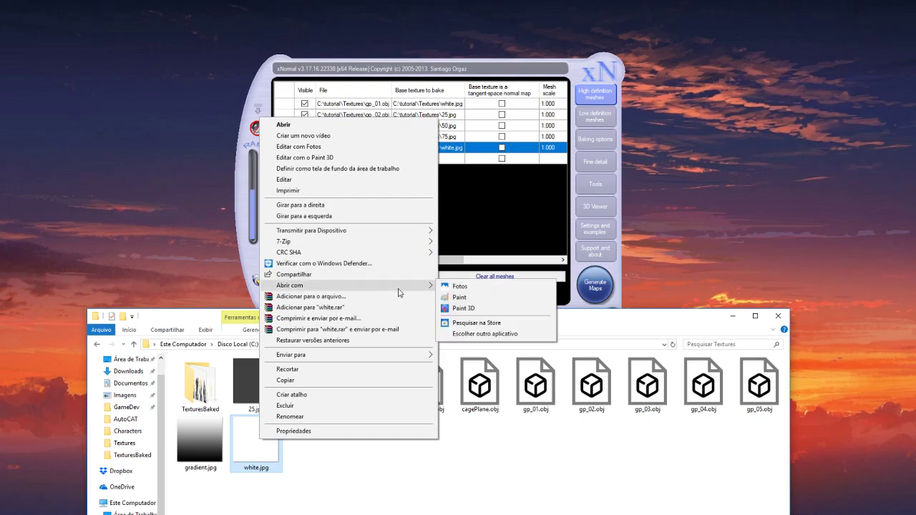
pyautogui.click(493, 298)
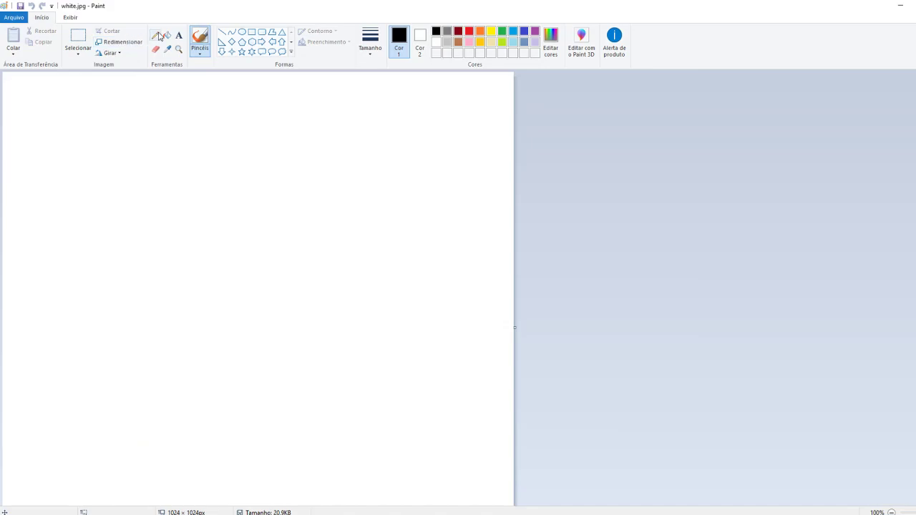
pyautogui.click(166, 36)
pyautogui.click(264, 173)
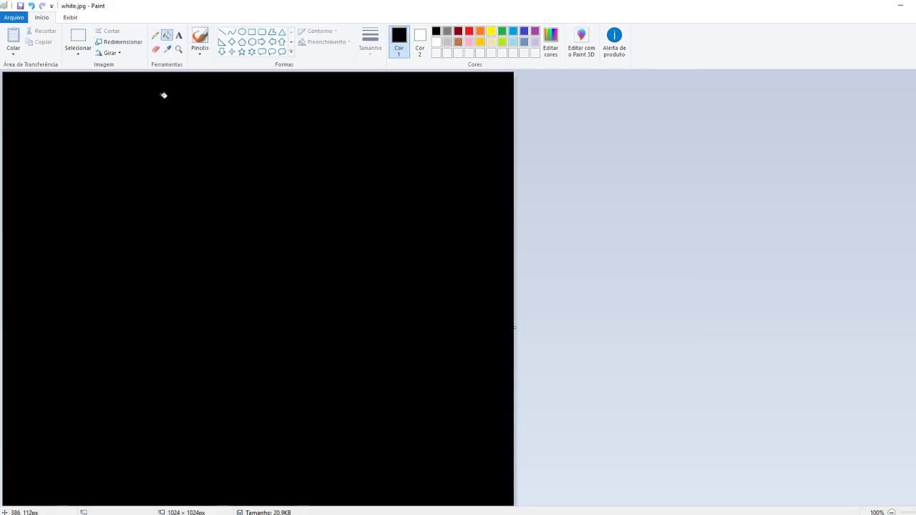
# Save the black image as a new JPEG named black in C:\tutorial\Textures
pyautogui.click(15, 17)
pyautogui.click(53, 102)
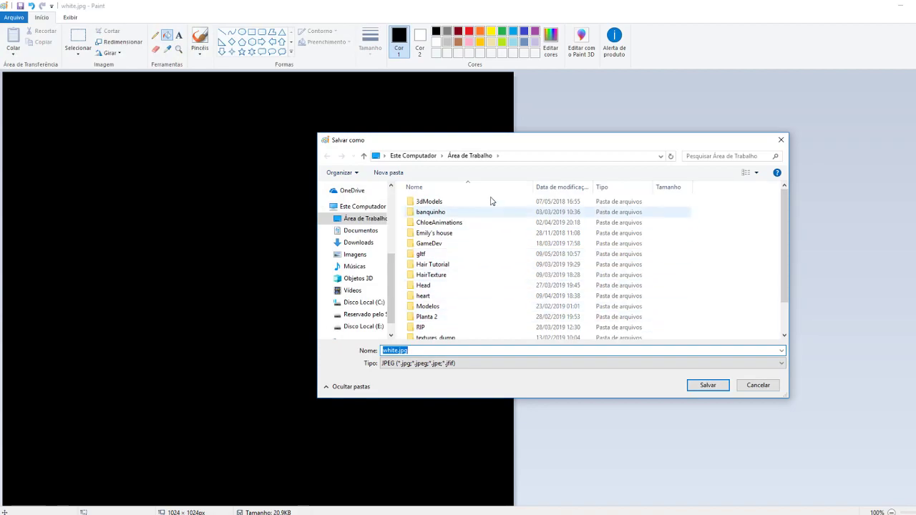
pyautogui.click(363, 302)
pyautogui.click(445, 327)
pyautogui.scroll(-1, 445, 319)
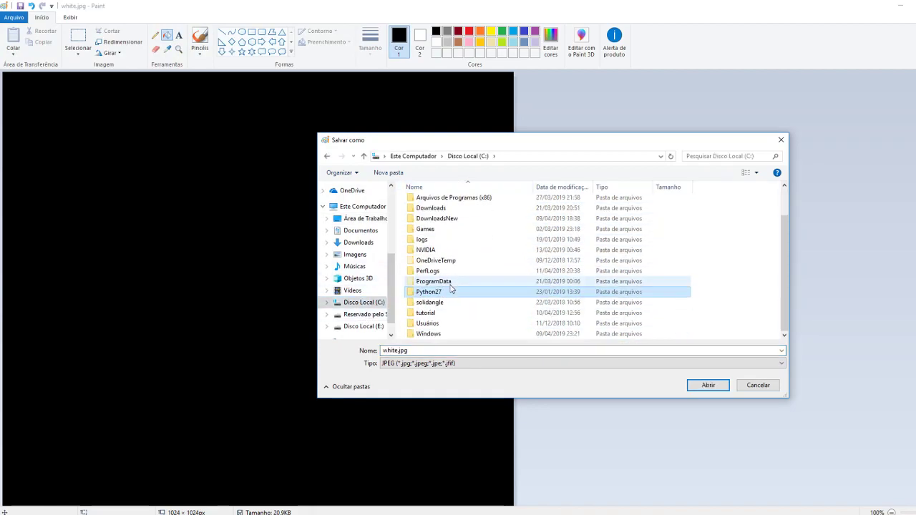
pyautogui.doubleClick(443, 312)
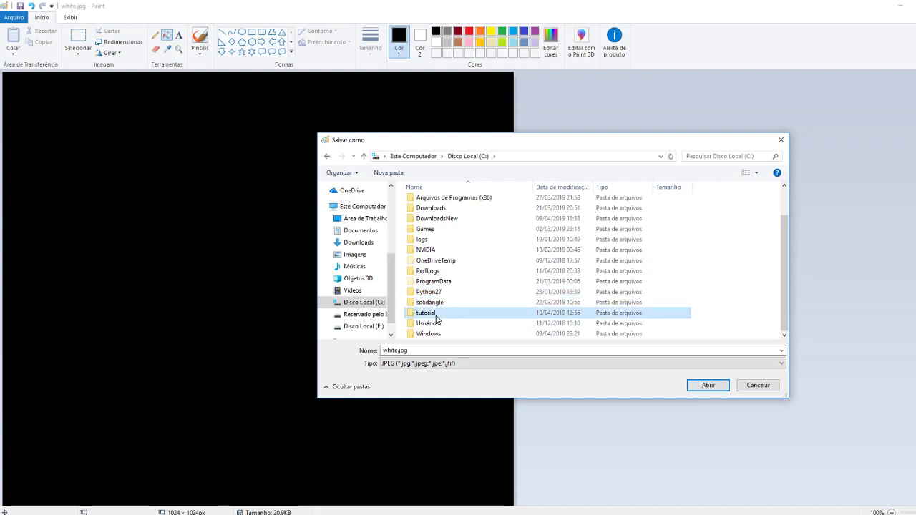
pyautogui.click(447, 215)
pyautogui.doubleClick(443, 215)
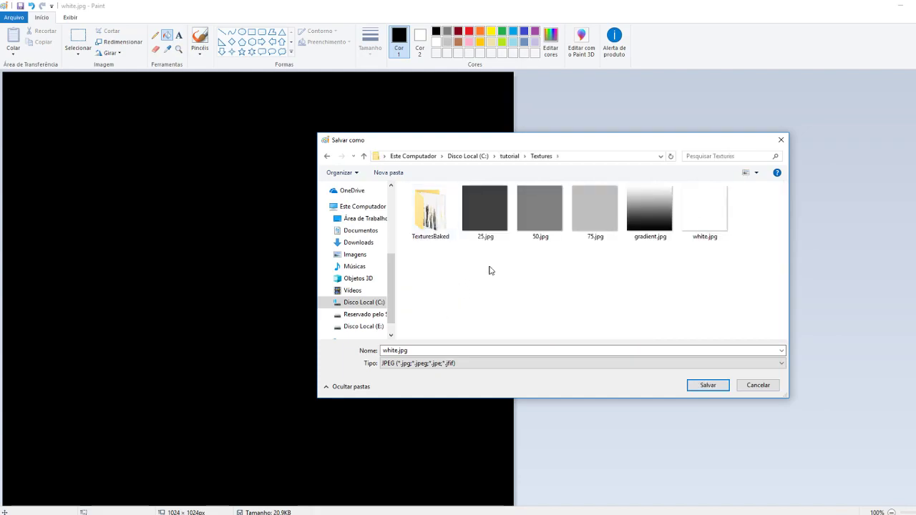
pyautogui.click(477, 350)
pyautogui.write('black')
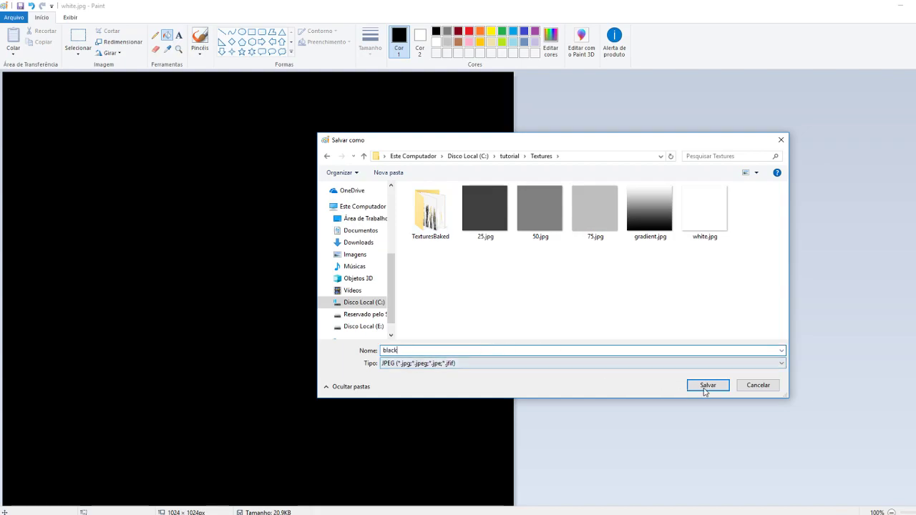
pyautogui.click(709, 386)
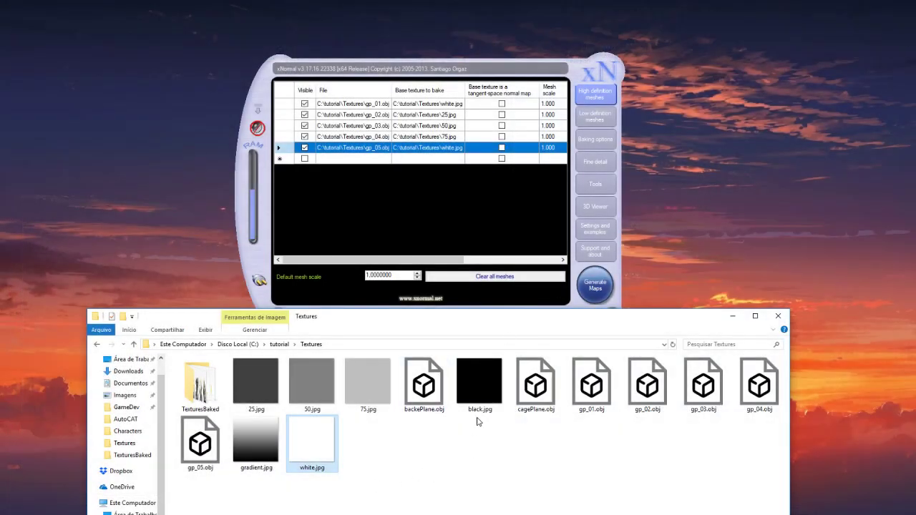
# In xNormal, assign black.jpg as the base texture to bake for the high definition mesh gp_05.obj
pyautogui.click(489, 379)
pyautogui.rightClick(439, 151)
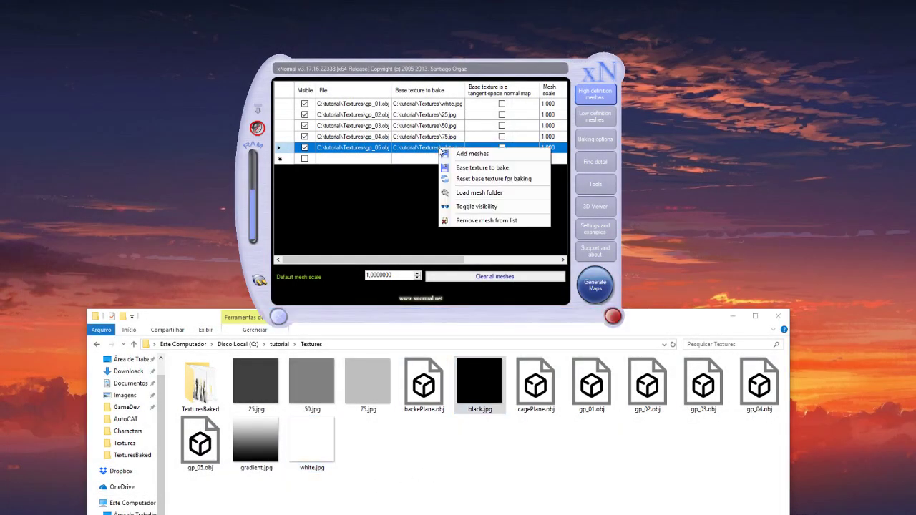
pyautogui.click(518, 167)
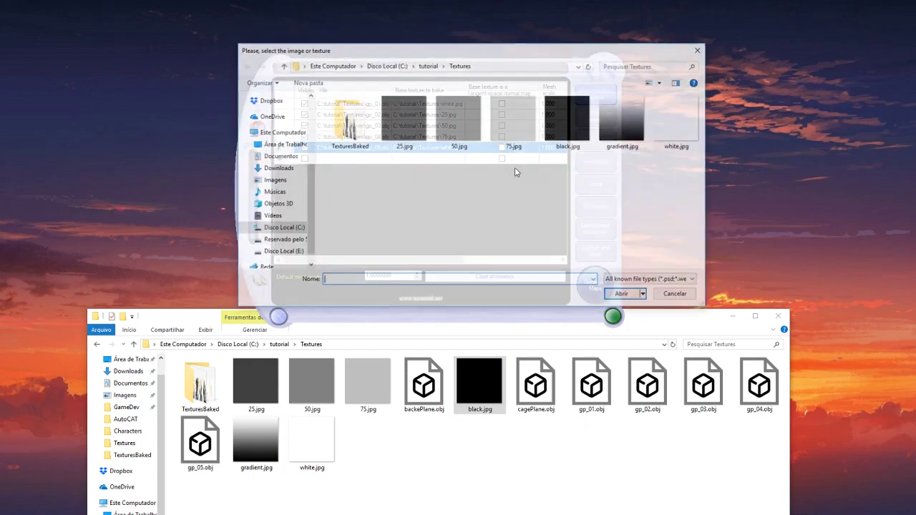
pyautogui.click(581, 128)
pyautogui.click(615, 294)
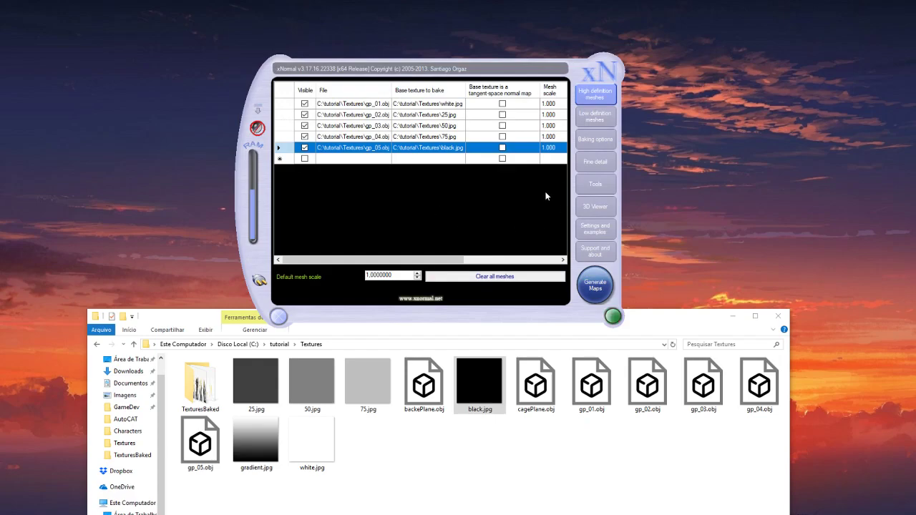
# Check the low and high definition mesh lists, set the edge padding to 16 and generate the ID map
pyautogui.click(597, 125)
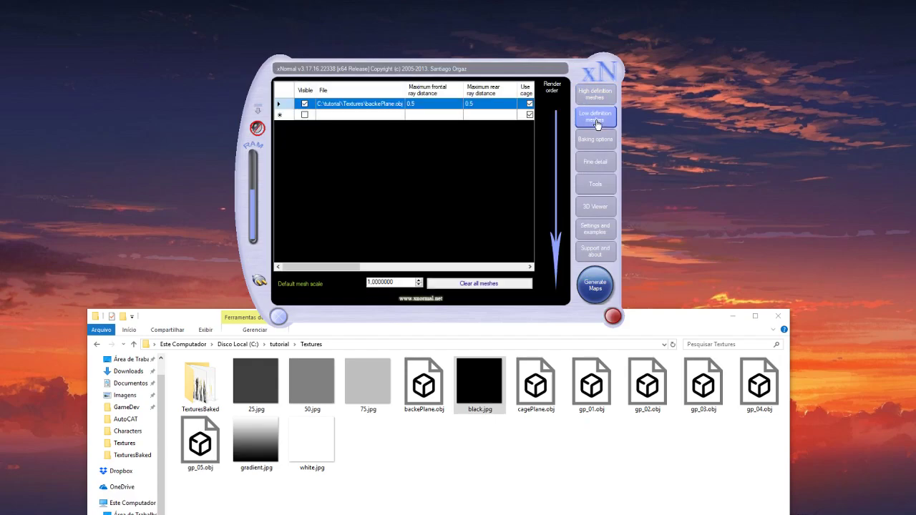
pyautogui.click(601, 97)
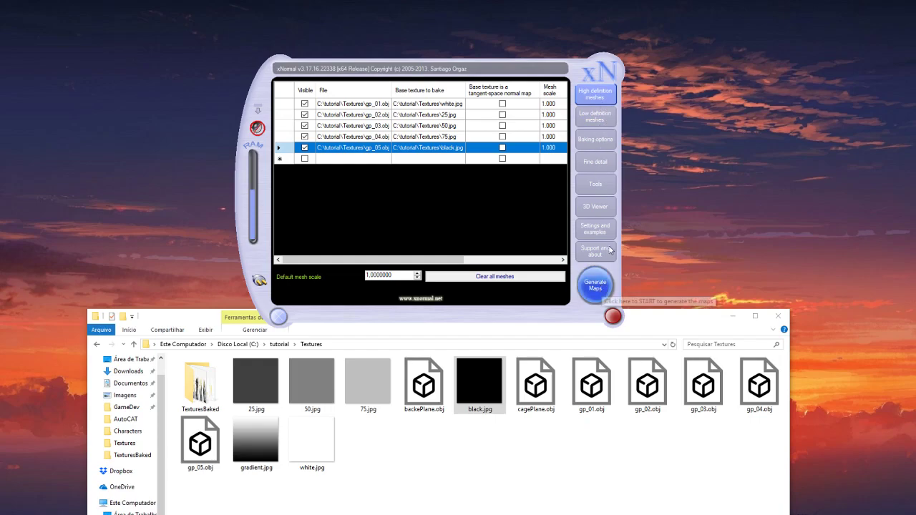
pyautogui.click(597, 140)
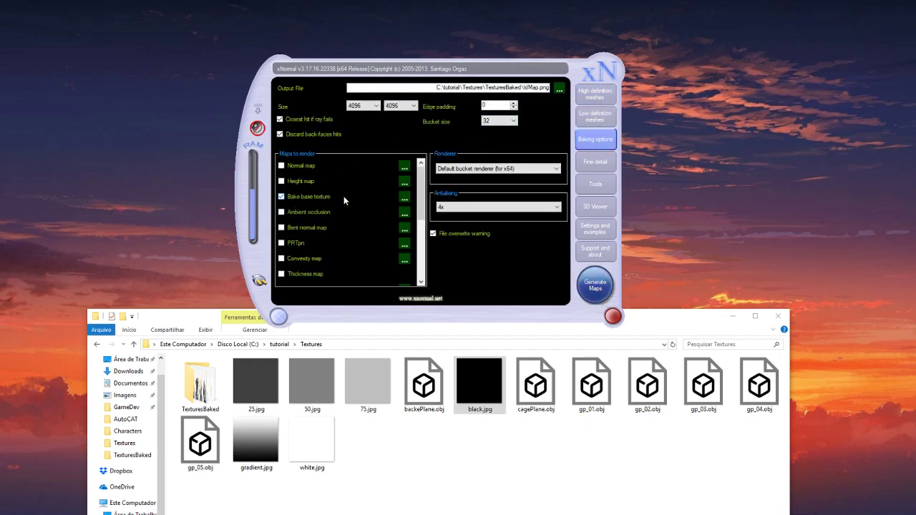
pyautogui.doubleClick(497, 107)
pyautogui.write('16')
pyautogui.click(600, 285)
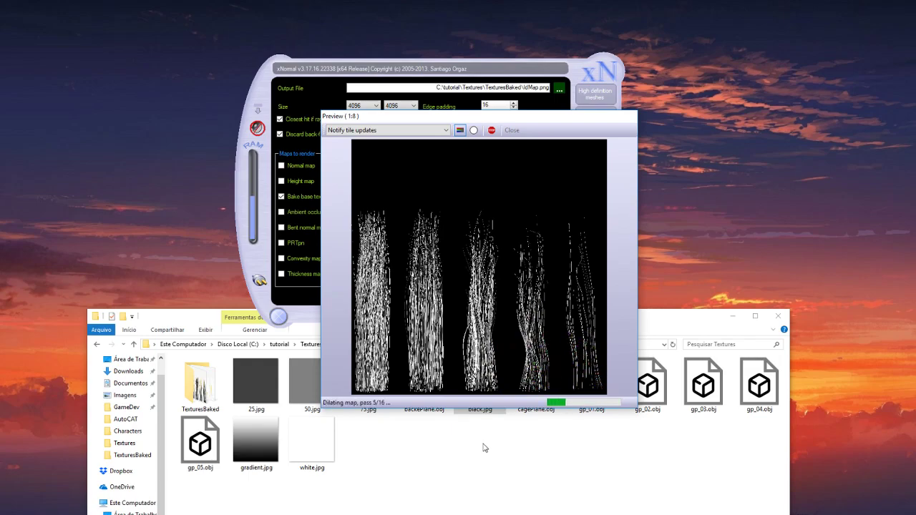
# Open the TexturesBaked folder to check for the baked ID map, and close the bake preview when it finishes
pyautogui.doubleClick(214, 387)
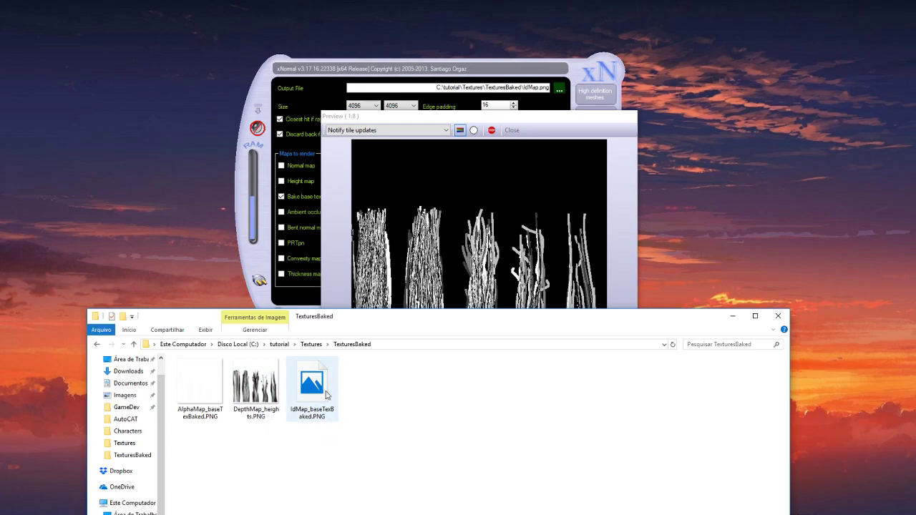
pyautogui.click(581, 157)
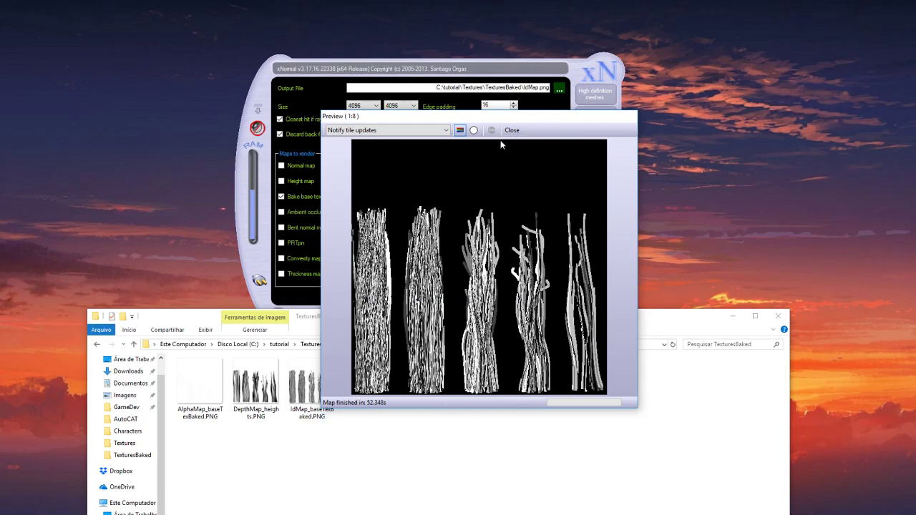
pyautogui.click(512, 131)
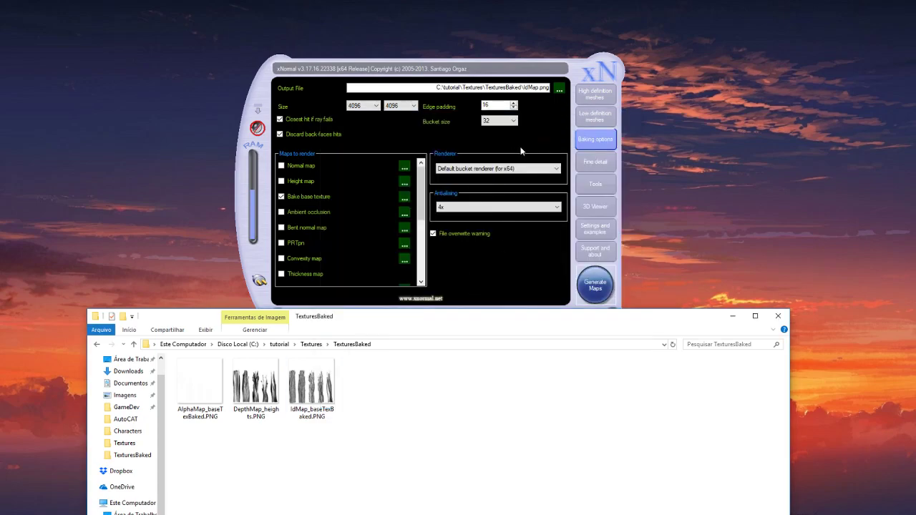
# Rename the output file to RootToTipColor.png in the TexturesBaked folder
pyautogui.click(535, 88)
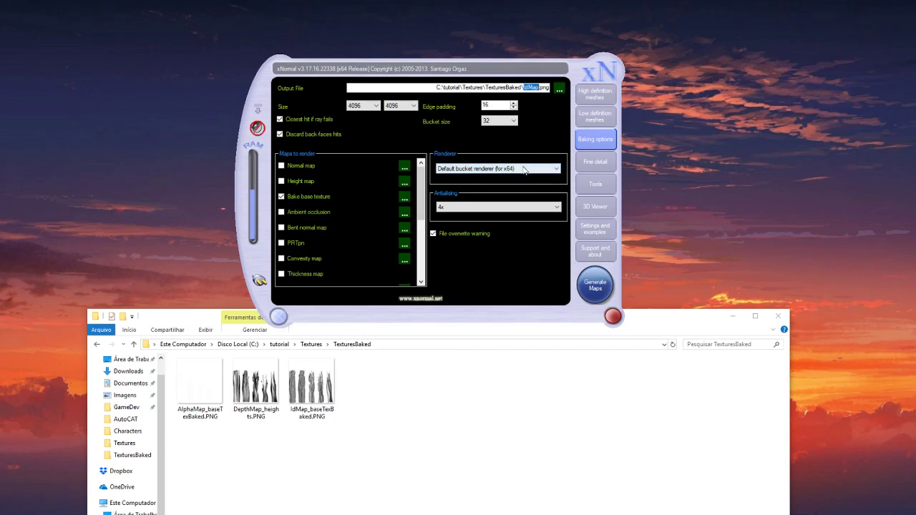
pyautogui.write('Roo')
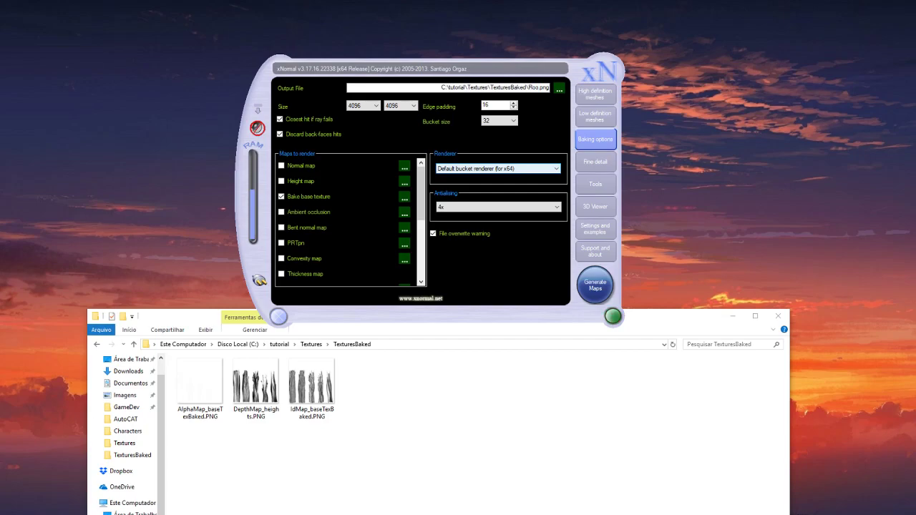
pyautogui.write('tToT')
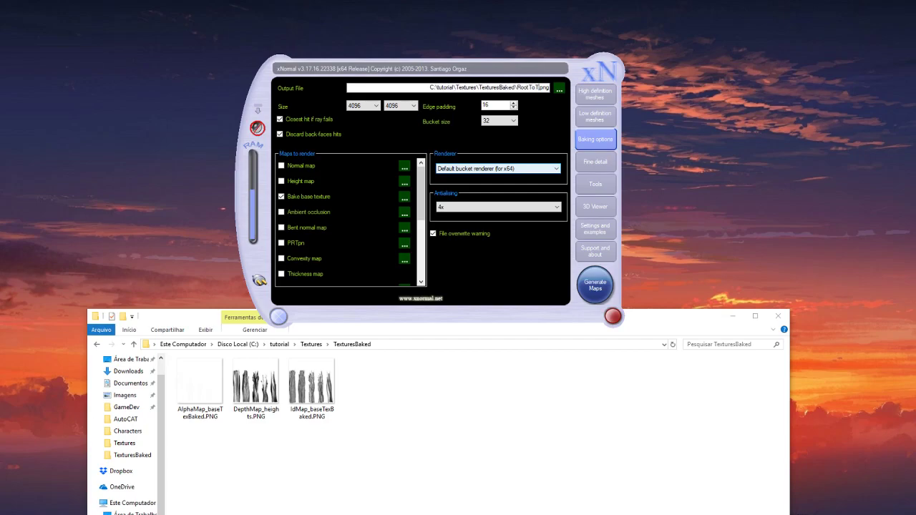
pyautogui.write('ipColor')
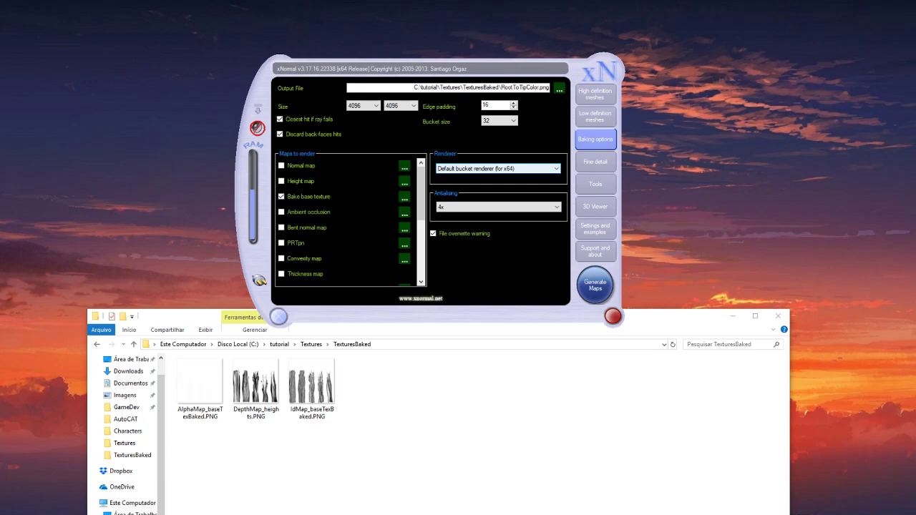
# Assign gradient.jpg from the Textures folder as the base texture to bake for all five high definition meshes
pyautogui.click(312, 345)
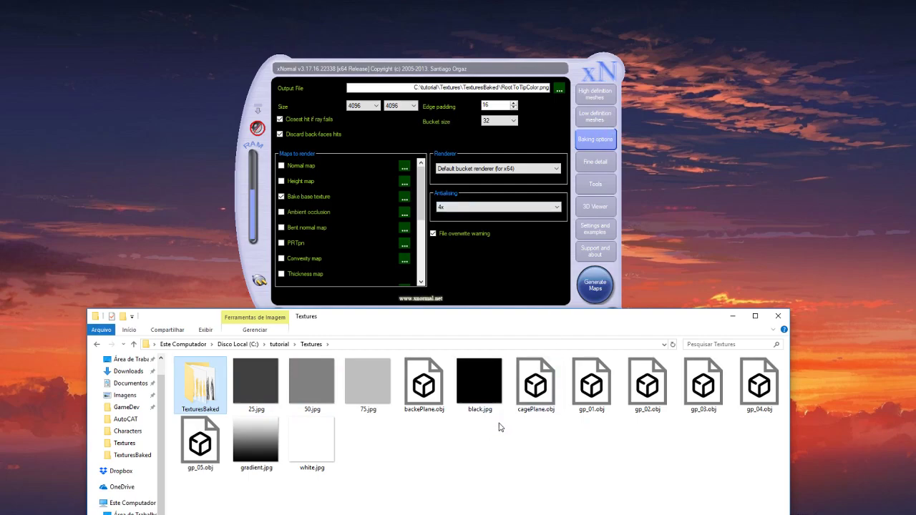
pyautogui.click(248, 433)
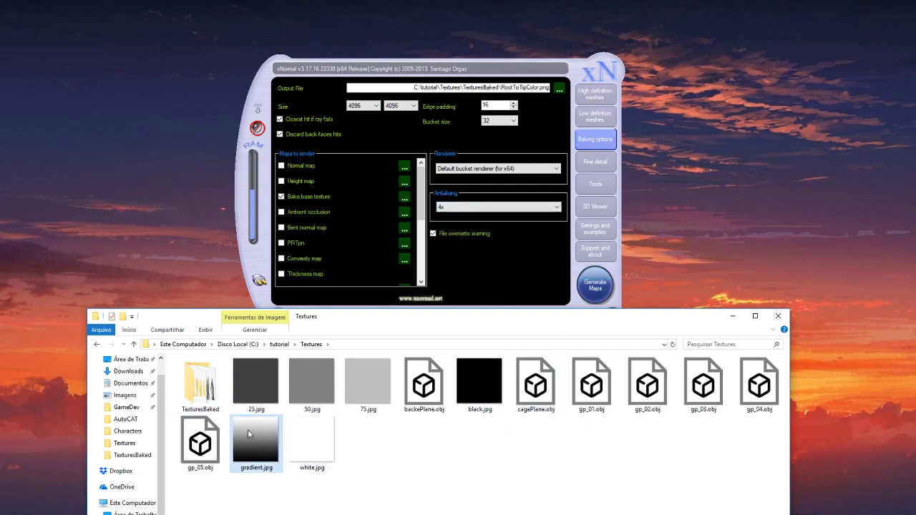
pyautogui.click(602, 100)
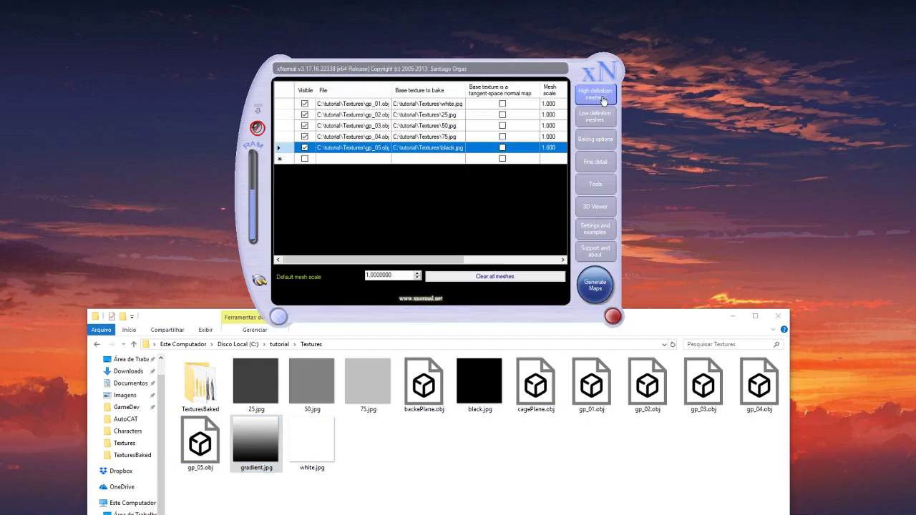
pyautogui.click(440, 91)
pyautogui.click(438, 105)
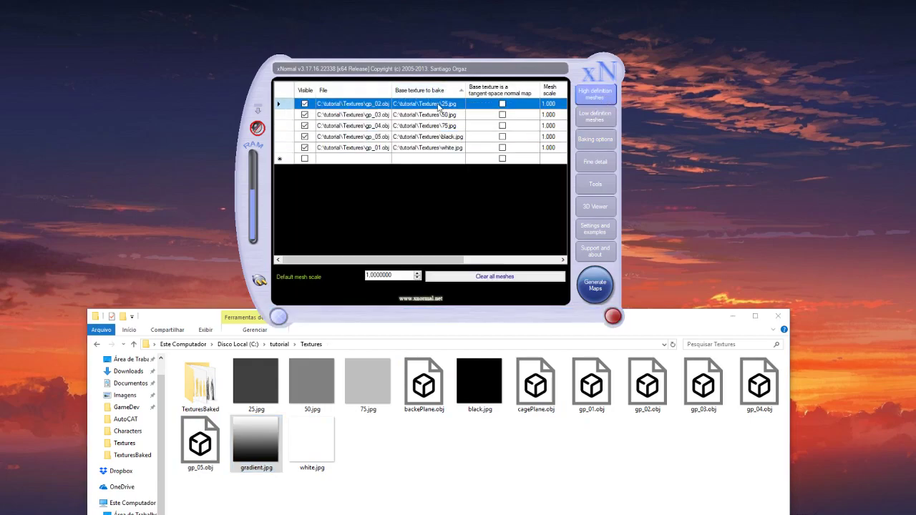
pyautogui.keyDown('shift'); pyautogui.click(435, 149); pyautogui.keyUp('shift')
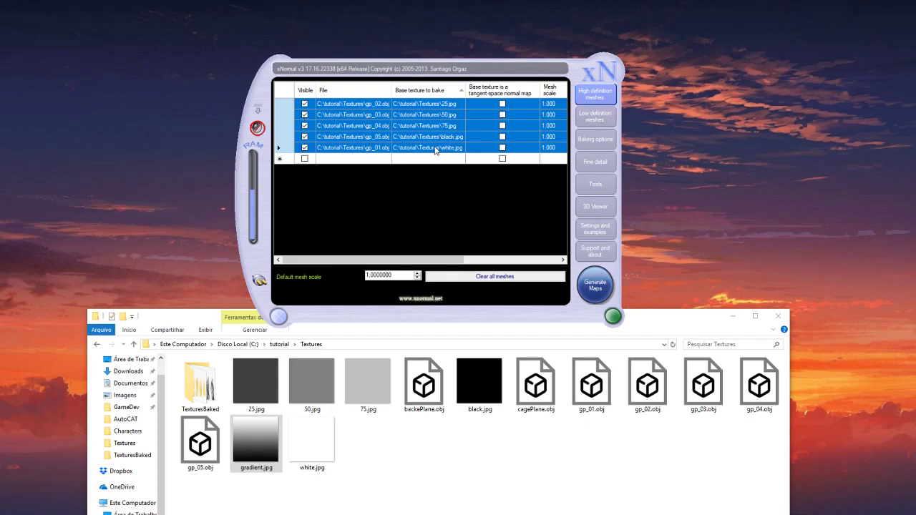
pyautogui.click(263, 448)
pyautogui.click(278, 451)
pyautogui.rightClick(435, 128)
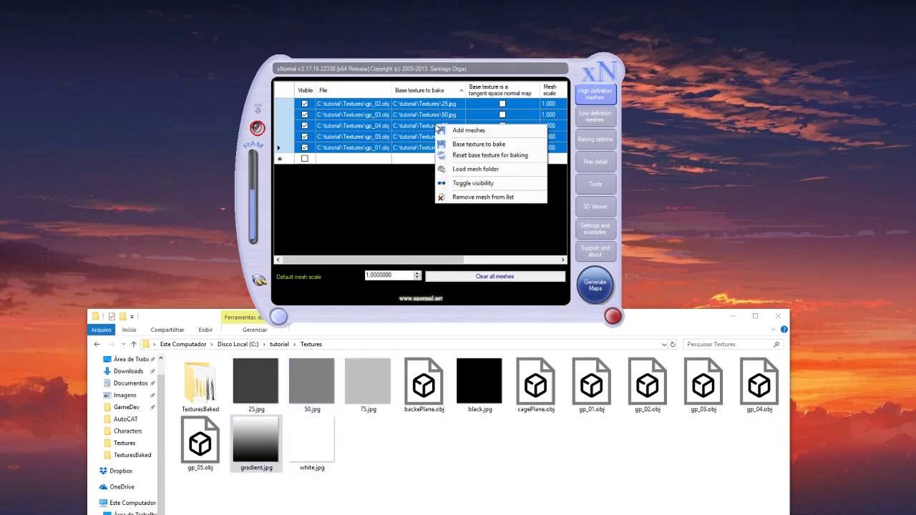
pyautogui.click(520, 150)
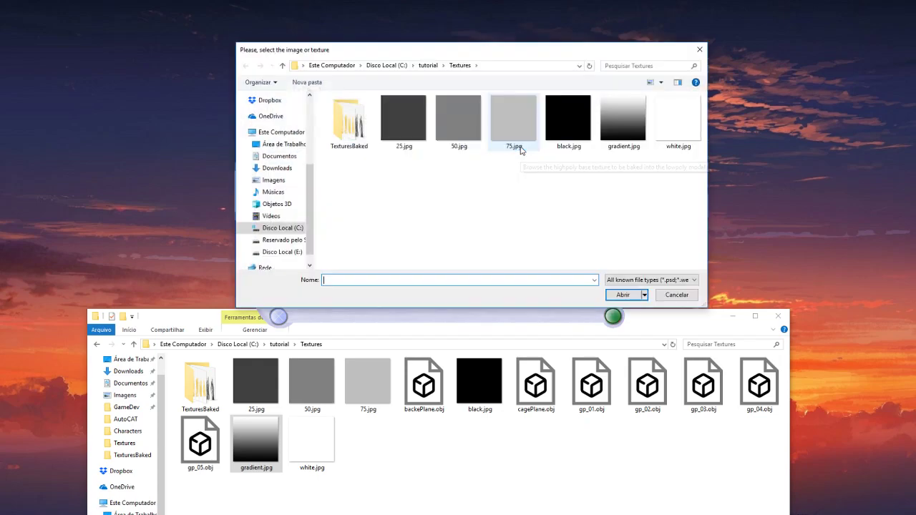
pyautogui.click(623, 121)
pyautogui.click(622, 295)
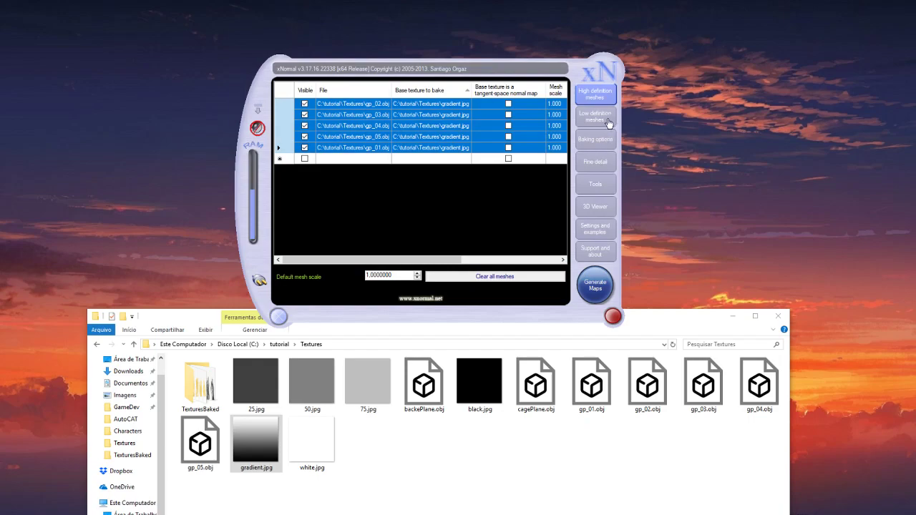
# Generate the root-to-tip color map with the current baking options
pyautogui.click(597, 140)
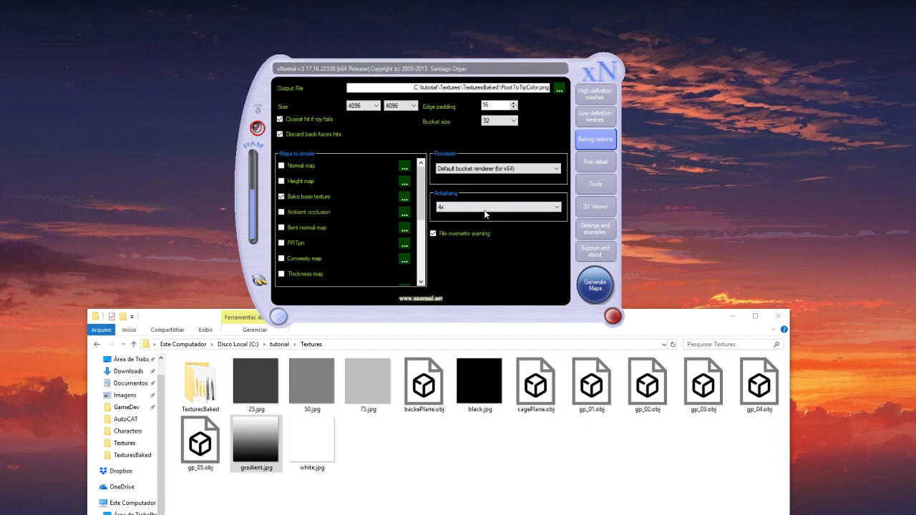
pyautogui.click(603, 291)
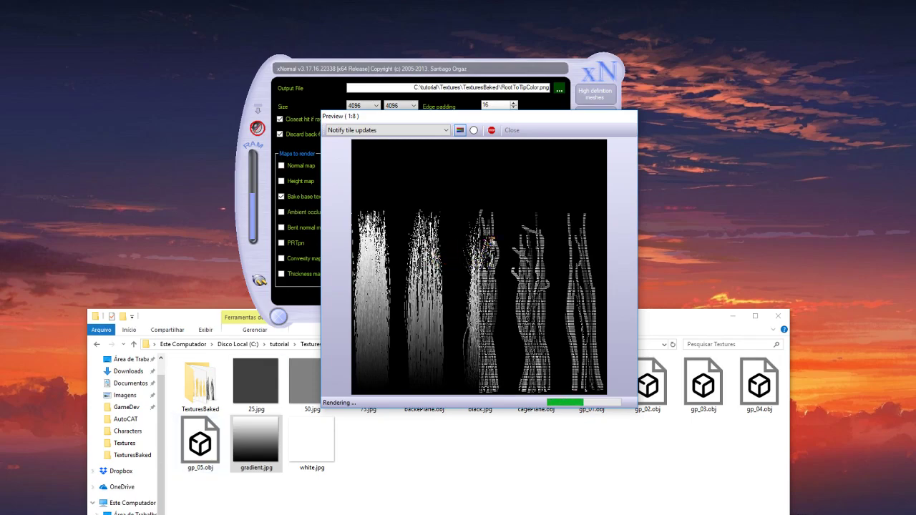
# Open the Epic Games Launcher while the map bakes and select the DigitalHuman project in the Unreal Engine library
pyautogui.press('super')
pyautogui.click(350, 326)
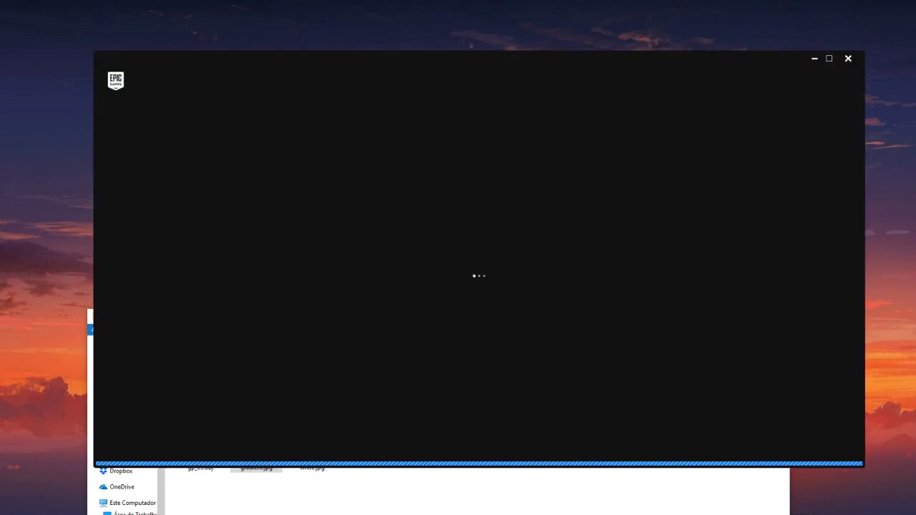
pyautogui.click(218, 495)
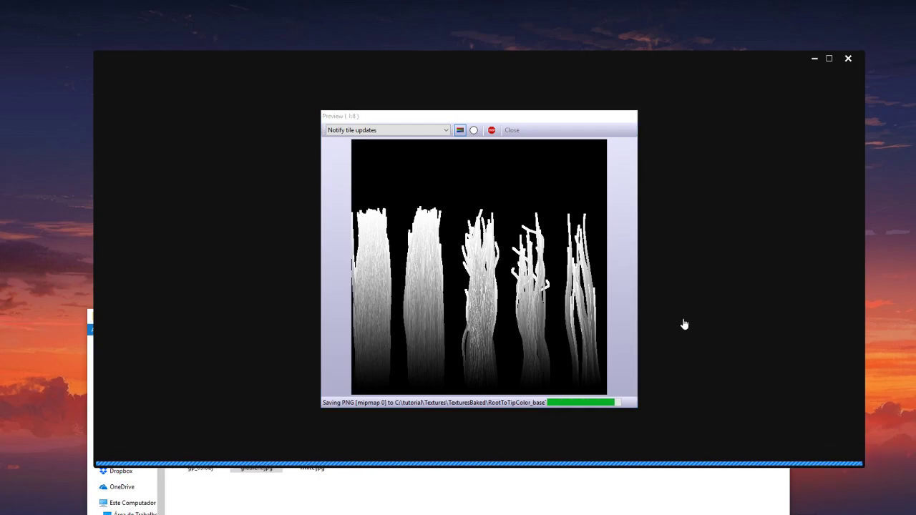
pyautogui.click(405, 80)
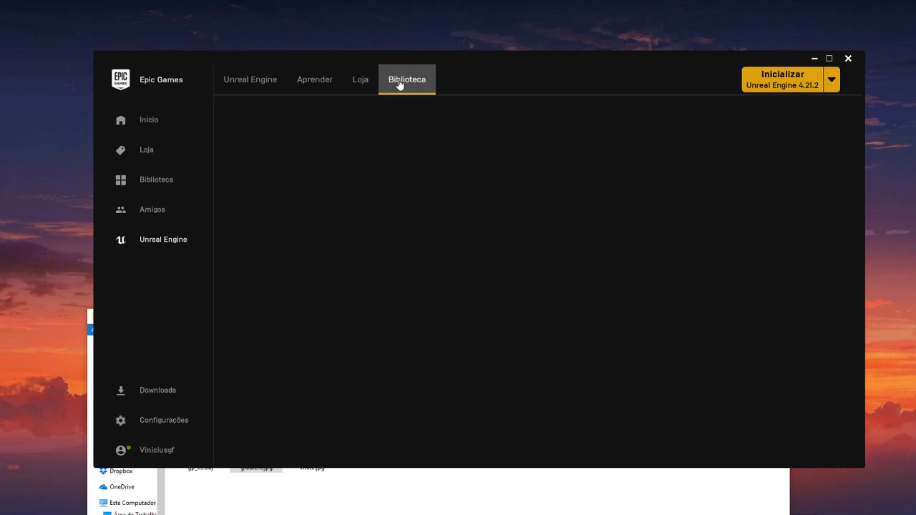
pyautogui.scroll(-2, 262, 377)
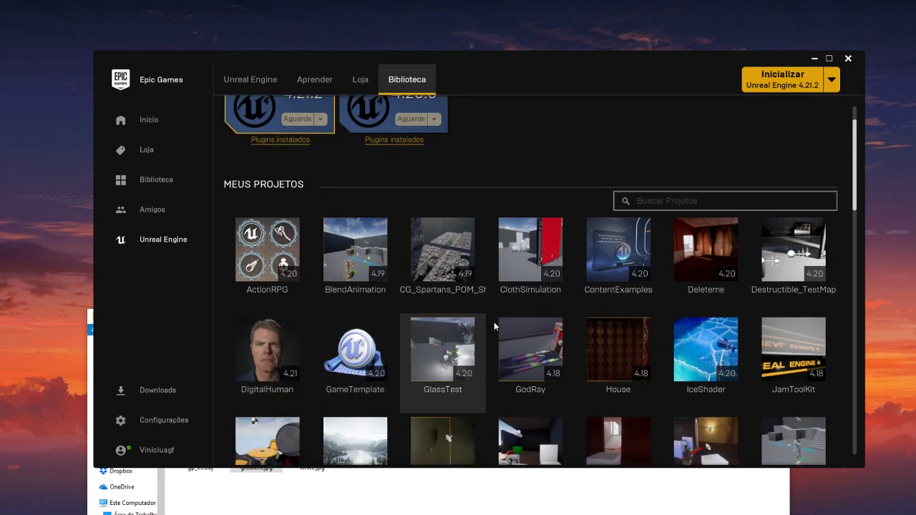
pyautogui.click(279, 342)
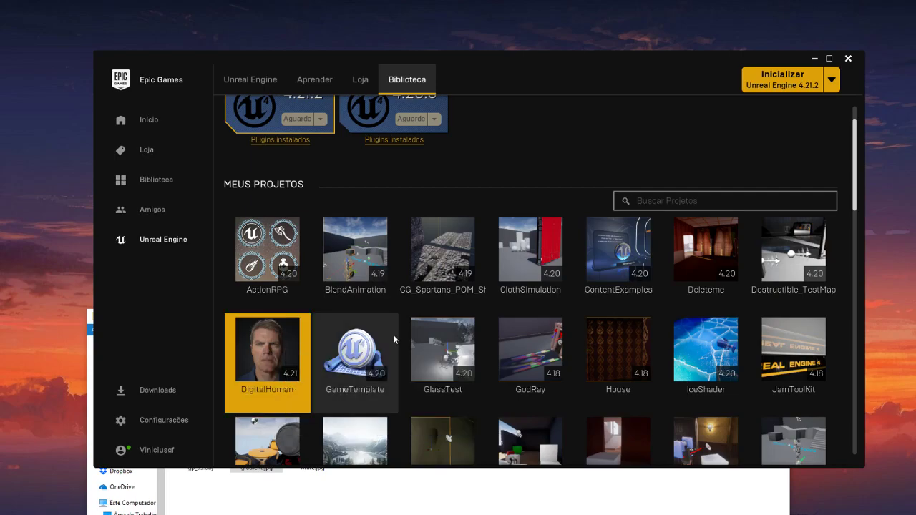
# Switch back to xNormal and examine the root-to-tip bake preview, moving it aside from the baking options
pyautogui.click(404, 502)
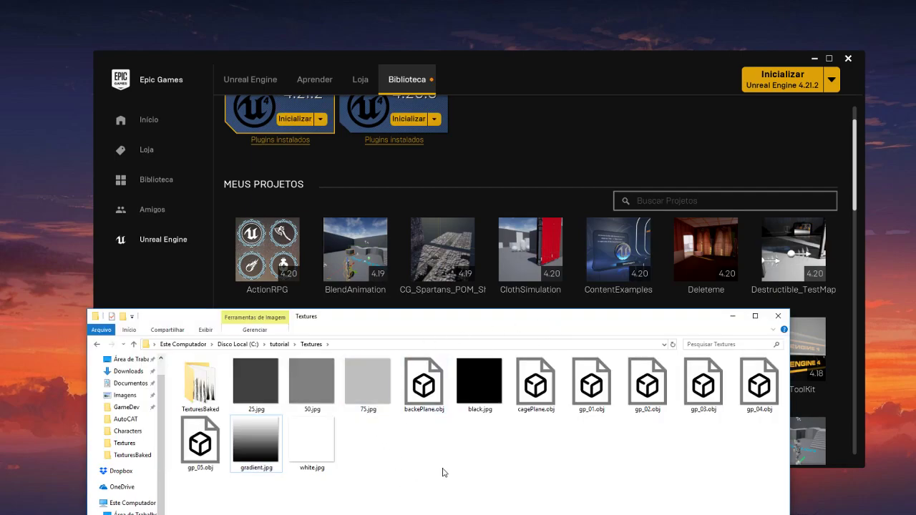
pyautogui.click(542, 81)
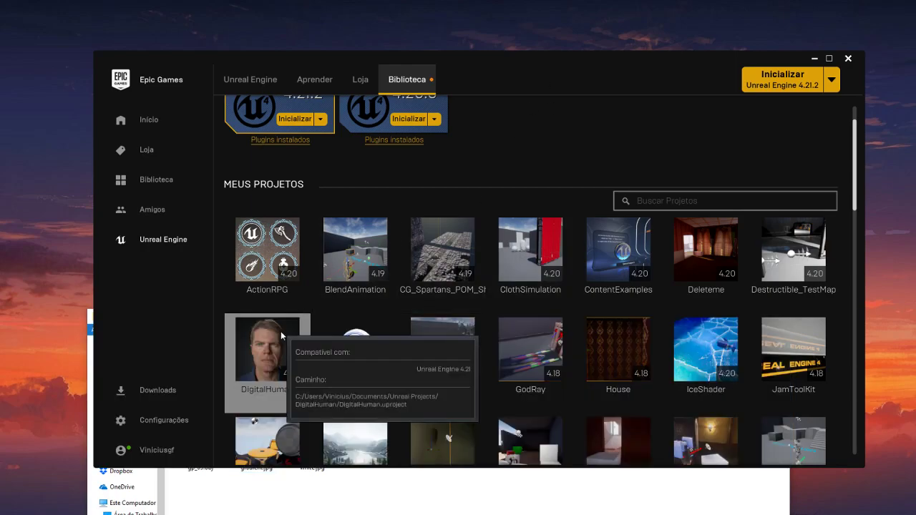
pyautogui.click(499, 504)
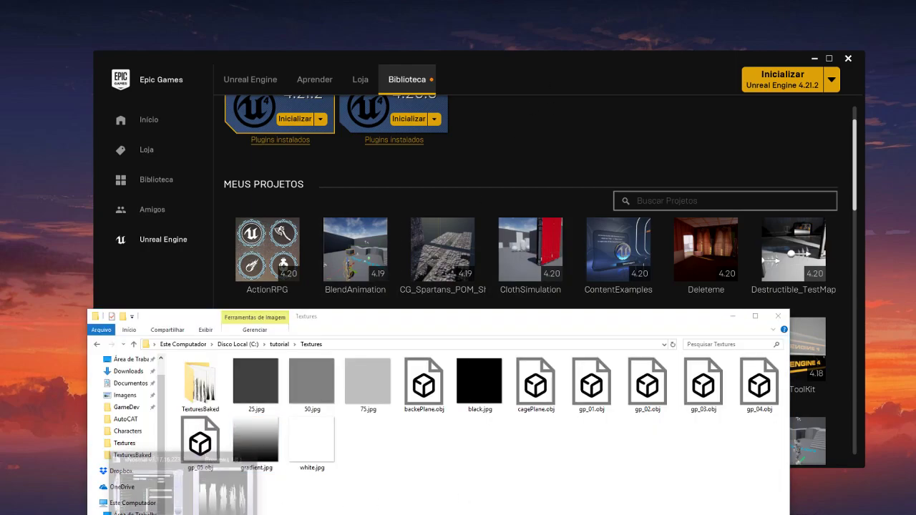
pyautogui.click(227, 486)
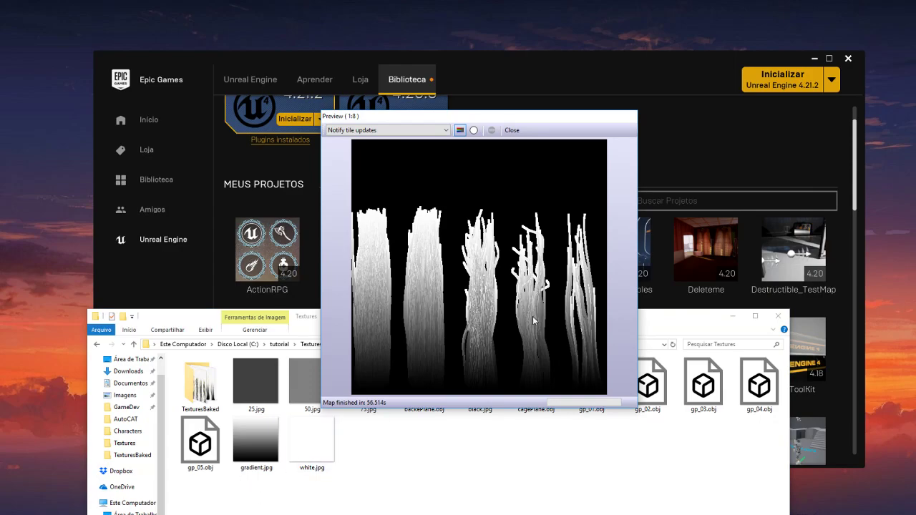
pyautogui.moveTo(186, 510)
pyautogui.click(150, 483)
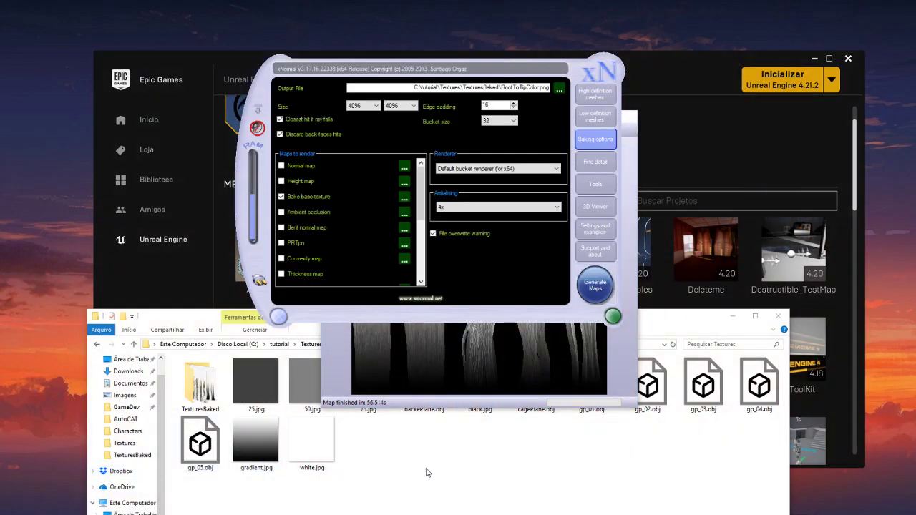
pyautogui.click(628, 388)
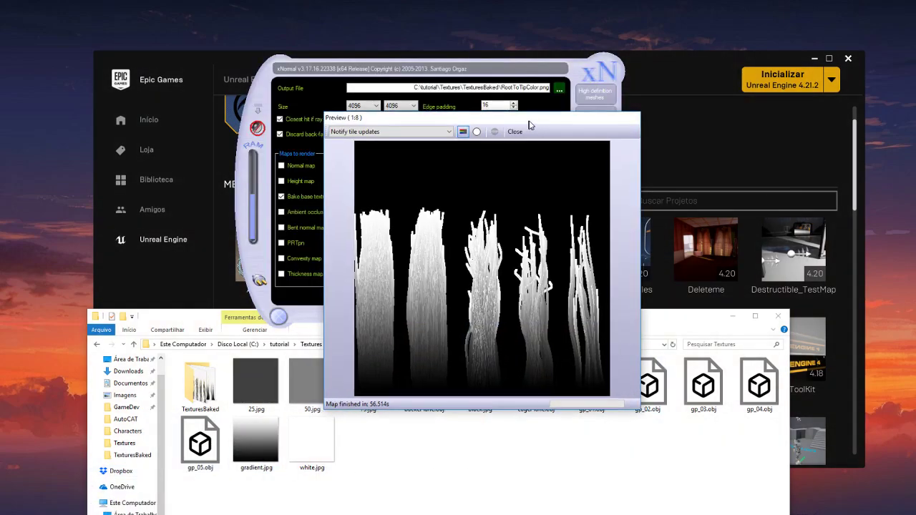
pyautogui.moveTo(531, 127); pyautogui.dragTo(660, 176)
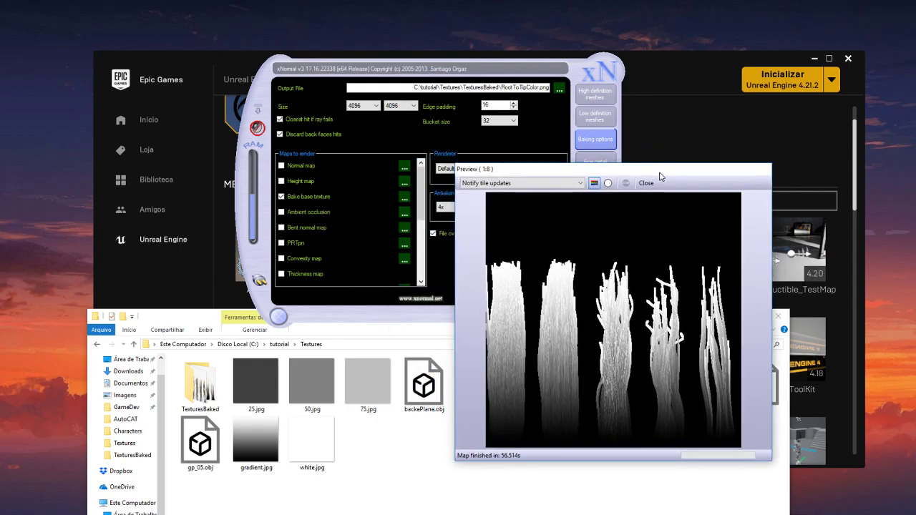